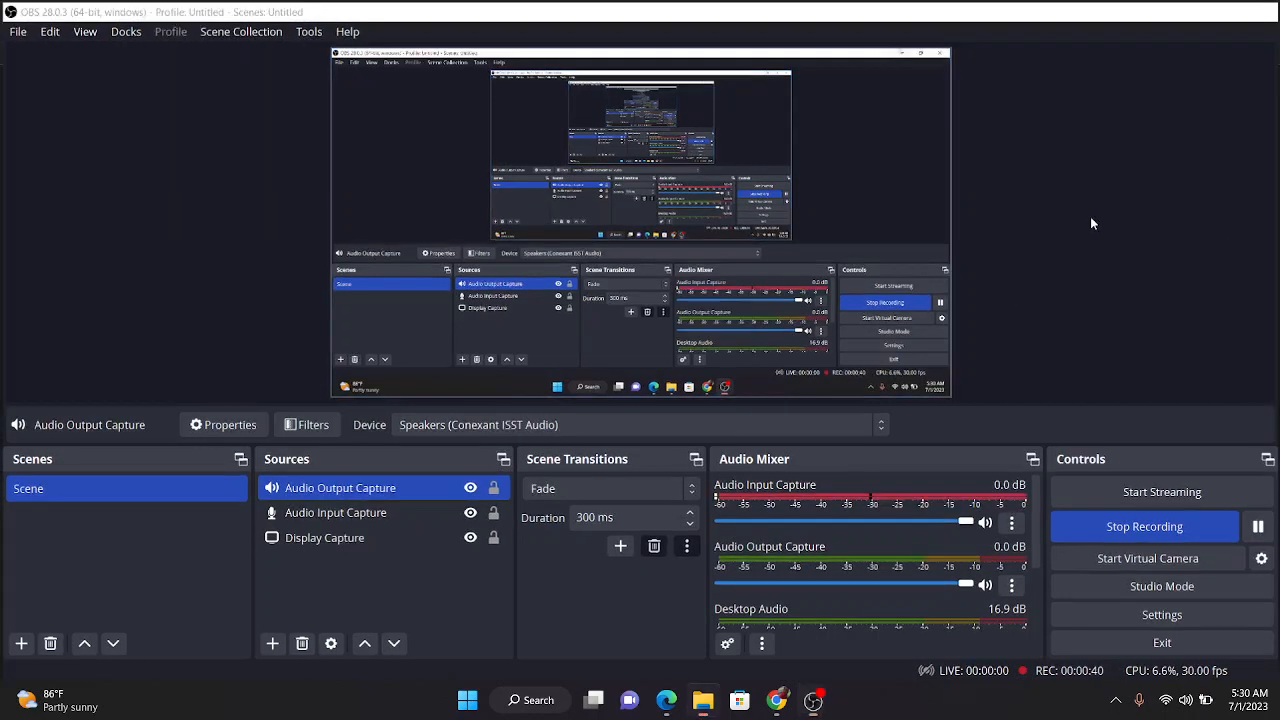
# - Minimize the OBS window, find OBS Studio through Windows search and launch a new instance despite the one already running
pyautogui.click(1180, 9)
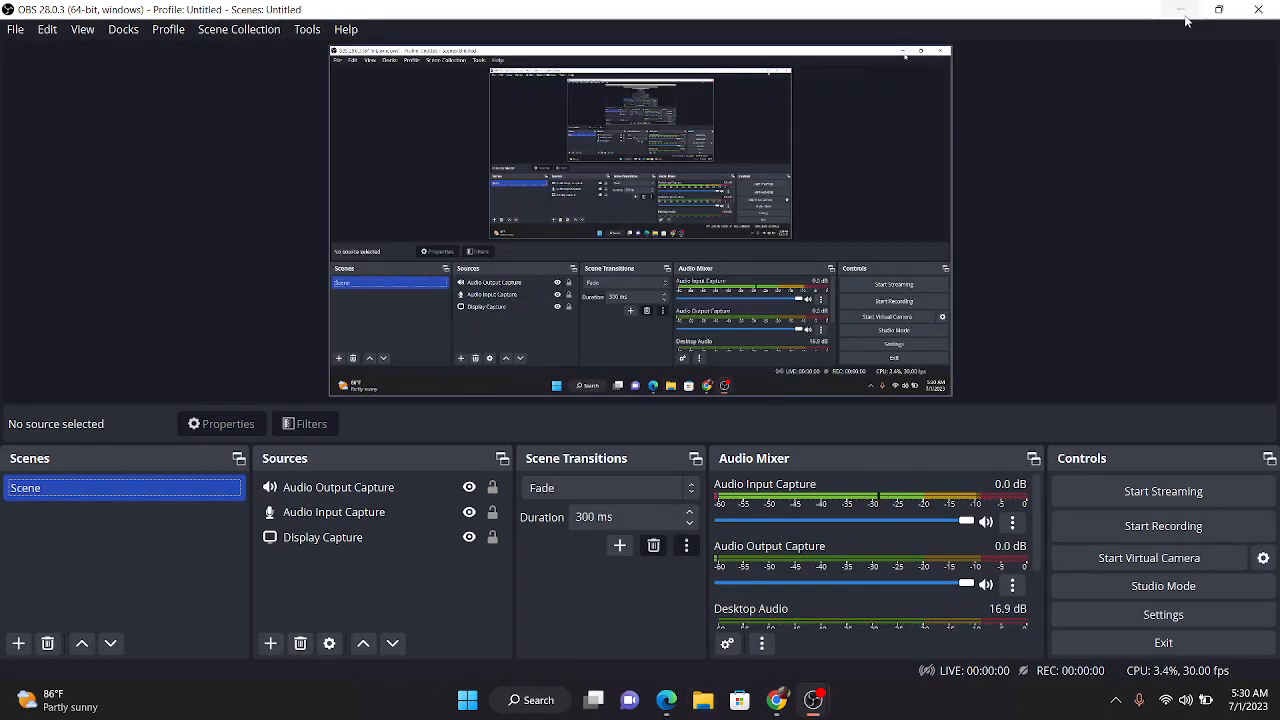
pyautogui.click(1184, 10)
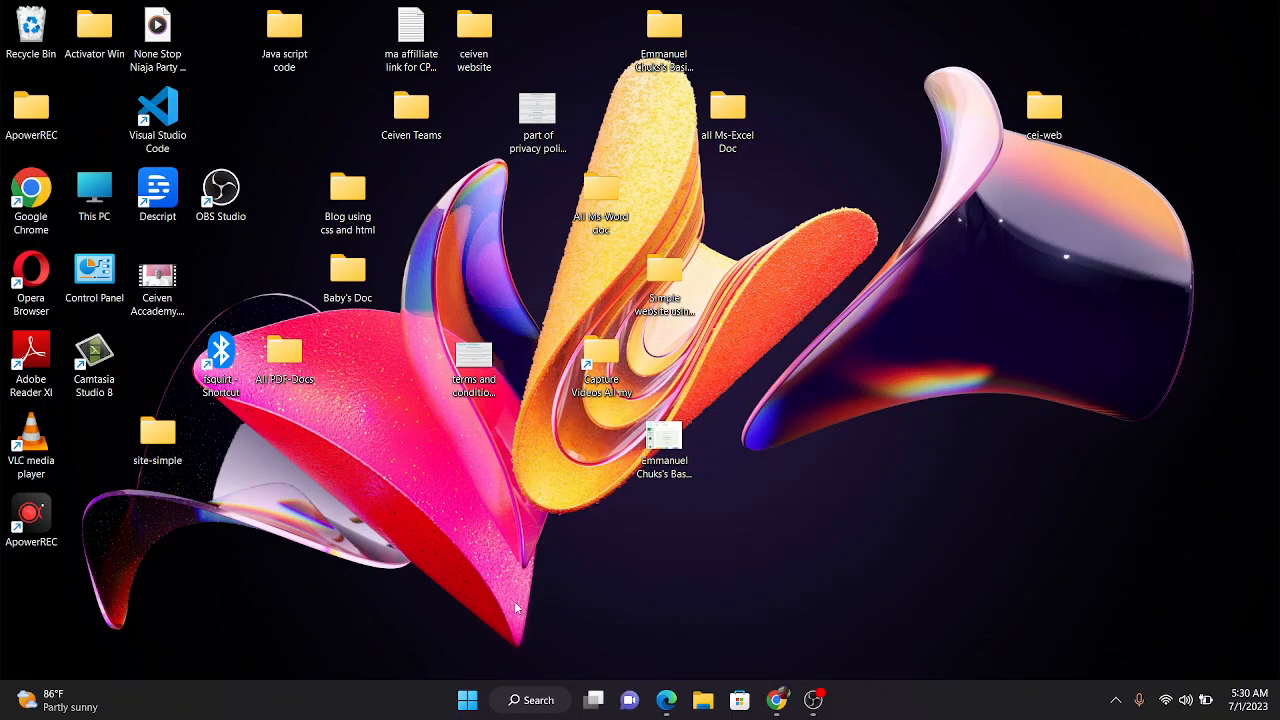
pyautogui.click(530, 700)
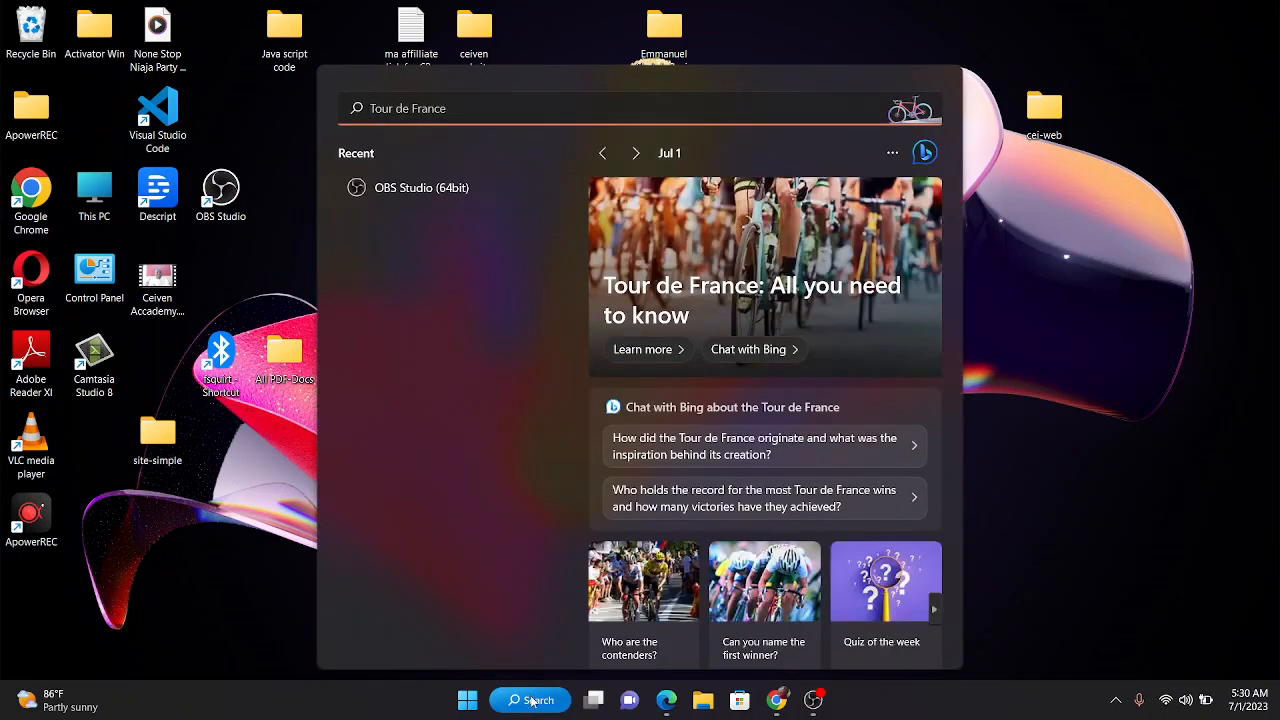
pyautogui.write('obs')
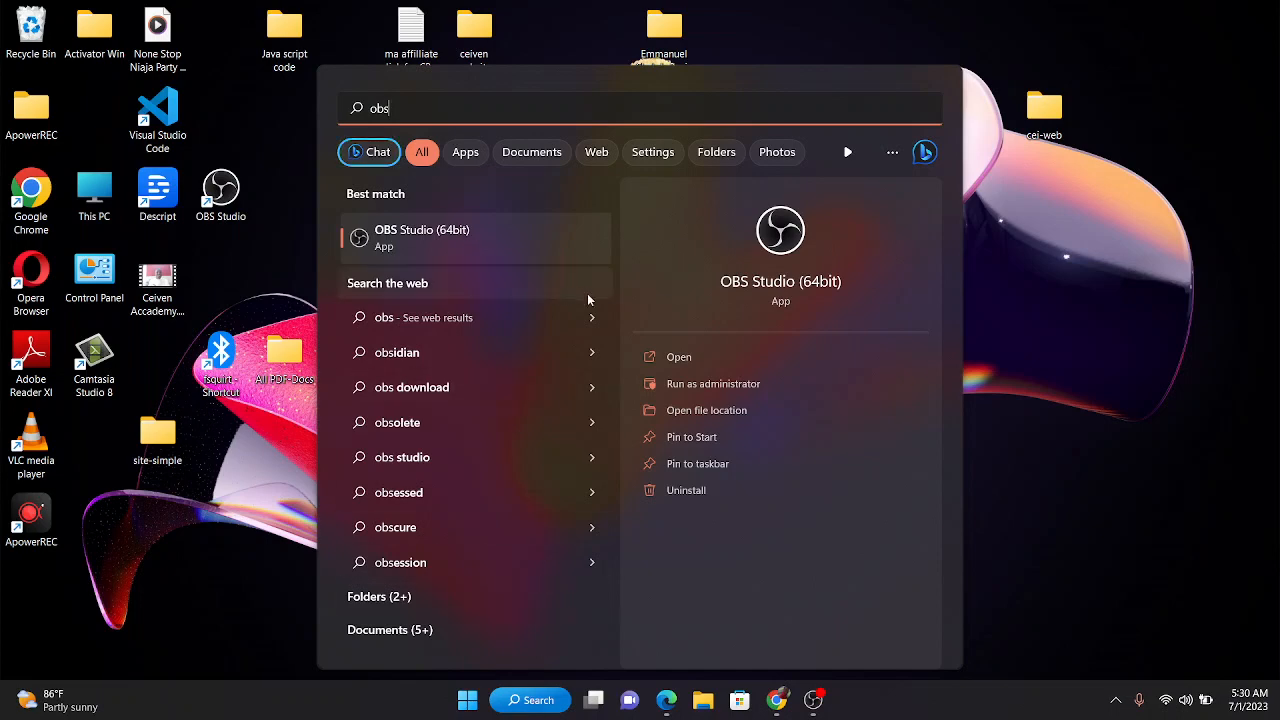
pyautogui.click(678, 360)
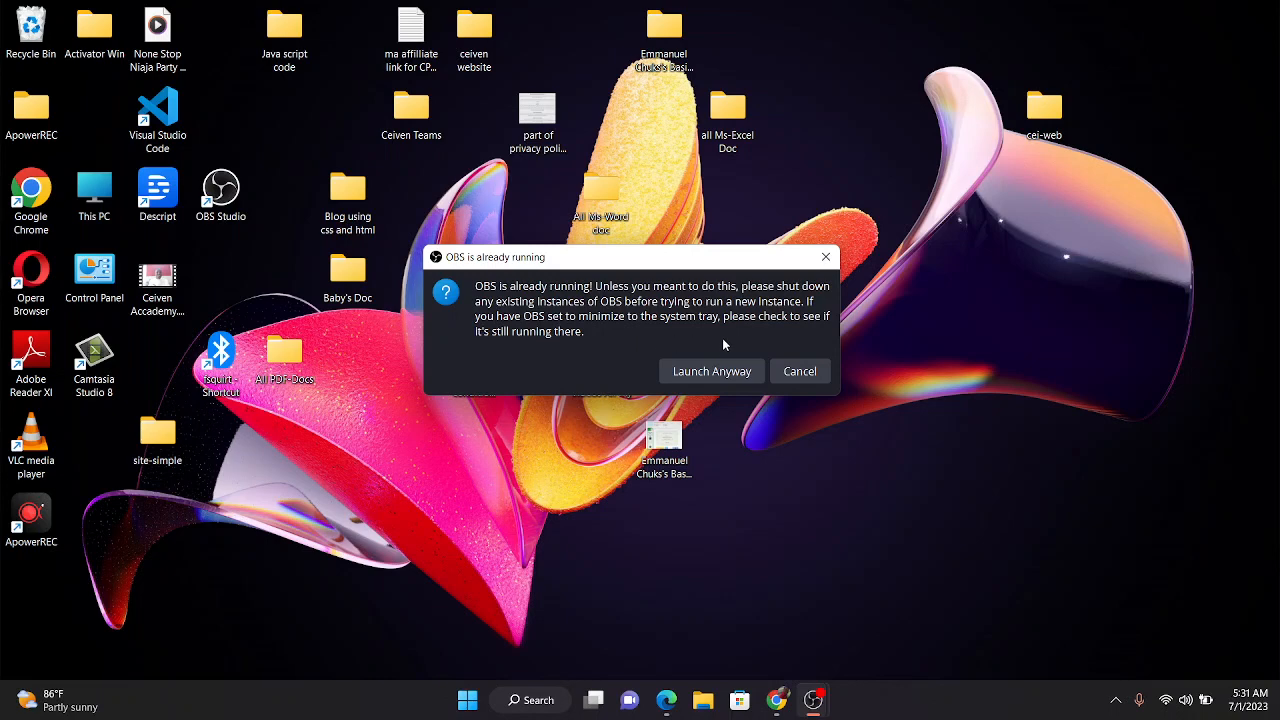
pyautogui.click(715, 373)
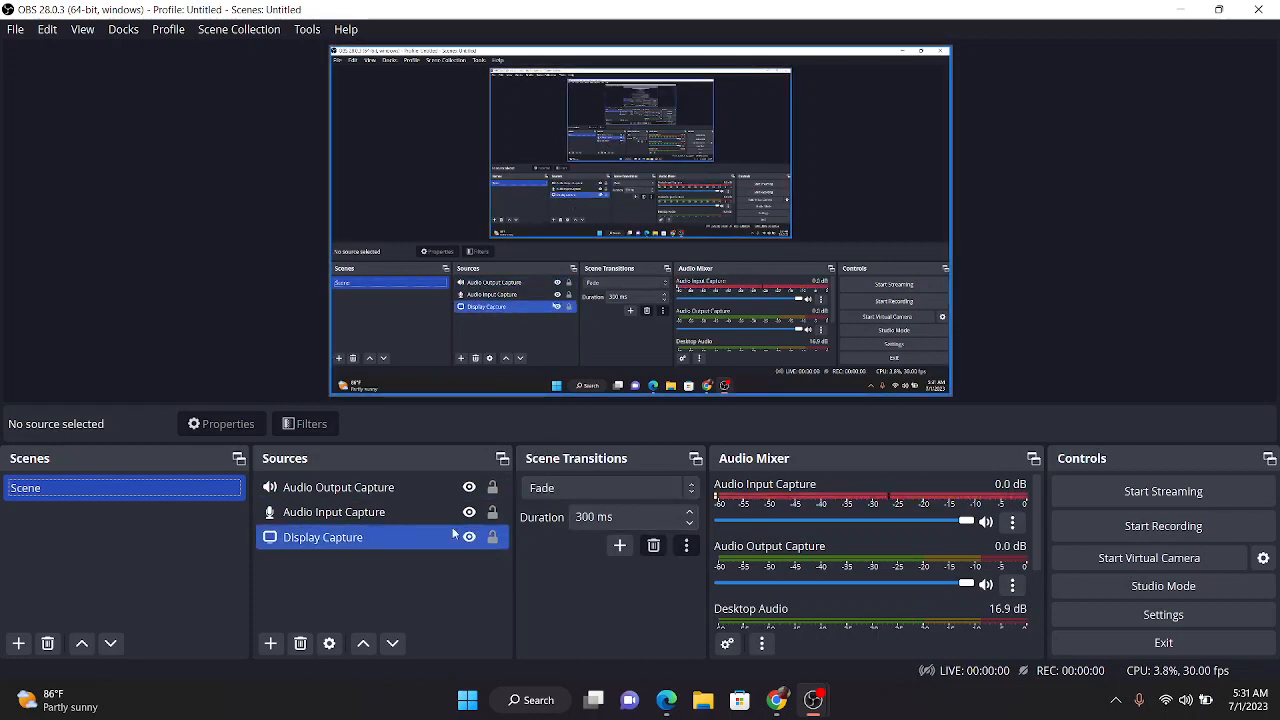
# - Remove the Audio Output Capture, Audio Input Capture and Display Capture sources from the scene
pyautogui.click(425, 488)
pyautogui.rightClick(425, 488)
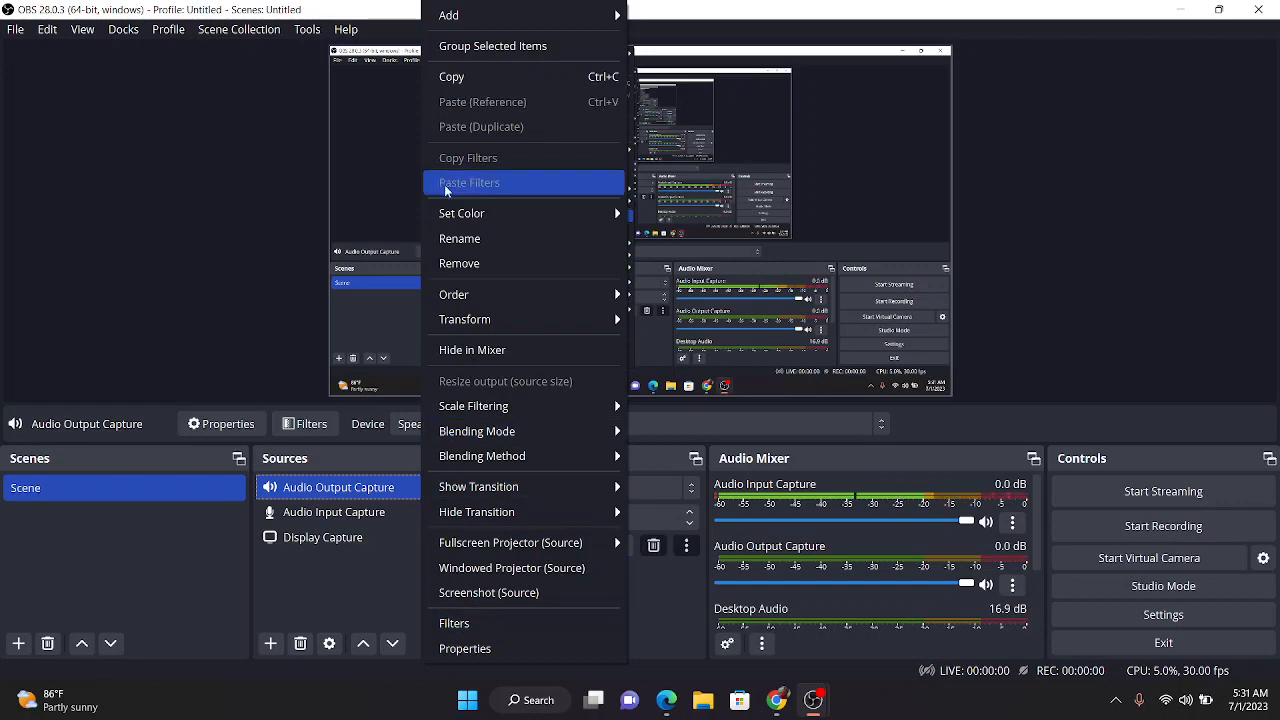
pyautogui.click(486, 263)
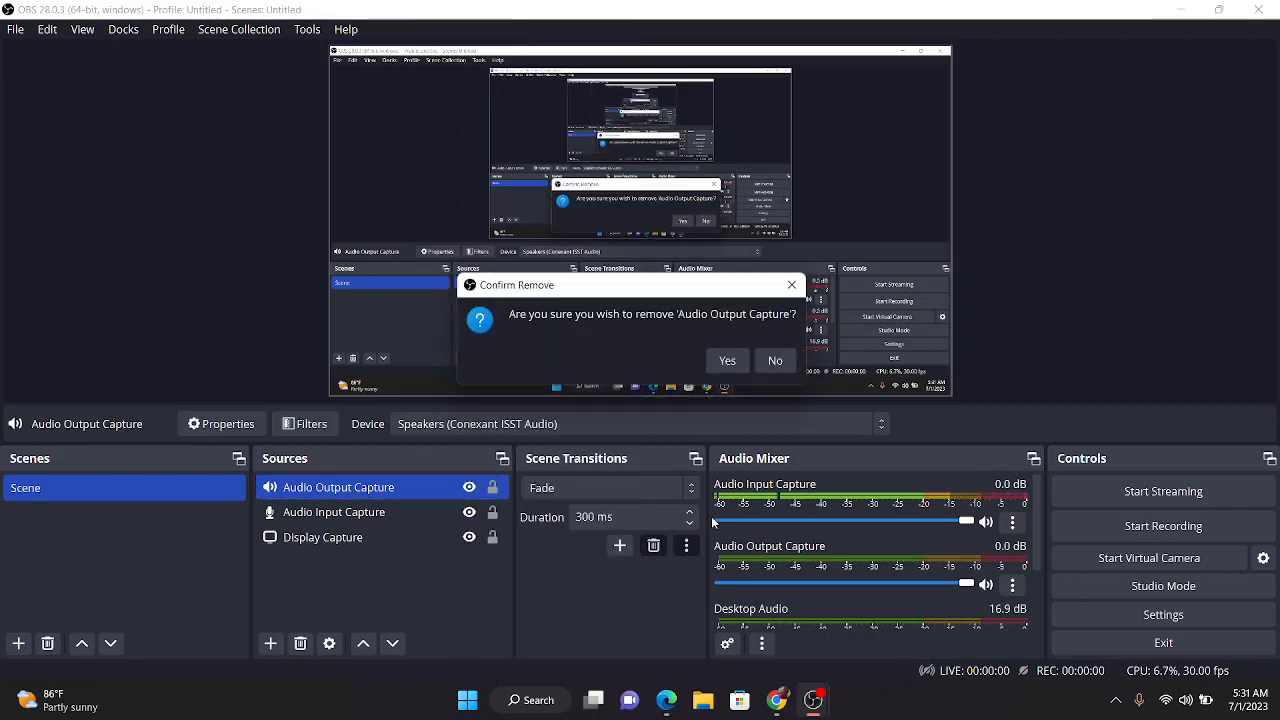
pyautogui.click(729, 364)
pyautogui.rightClick(414, 488)
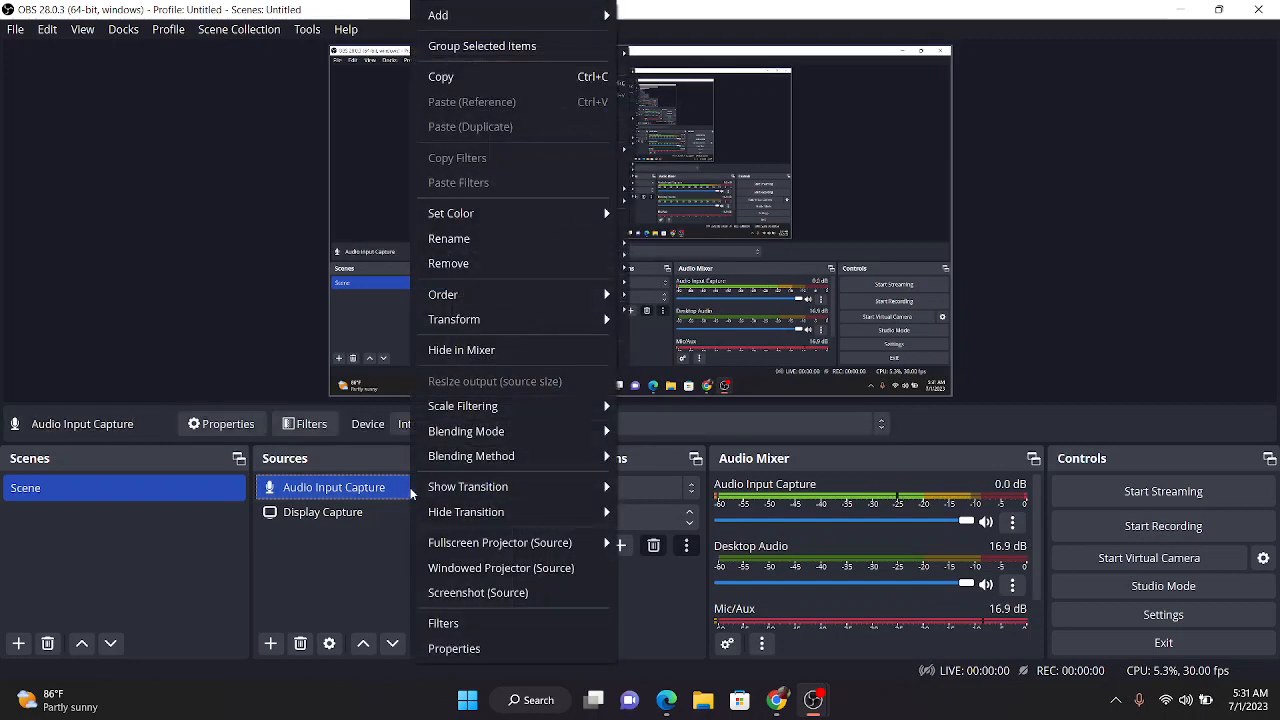
pyautogui.click(500, 263)
pyautogui.click(730, 366)
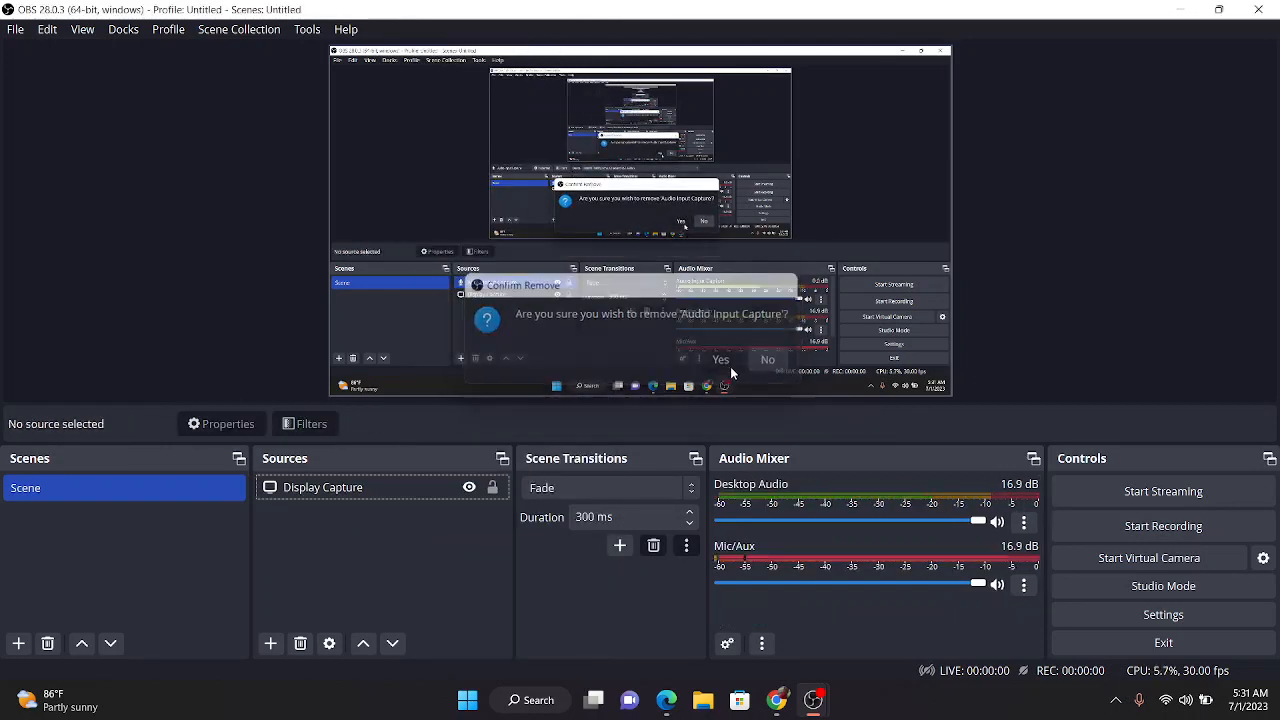
pyautogui.rightClick(360, 487)
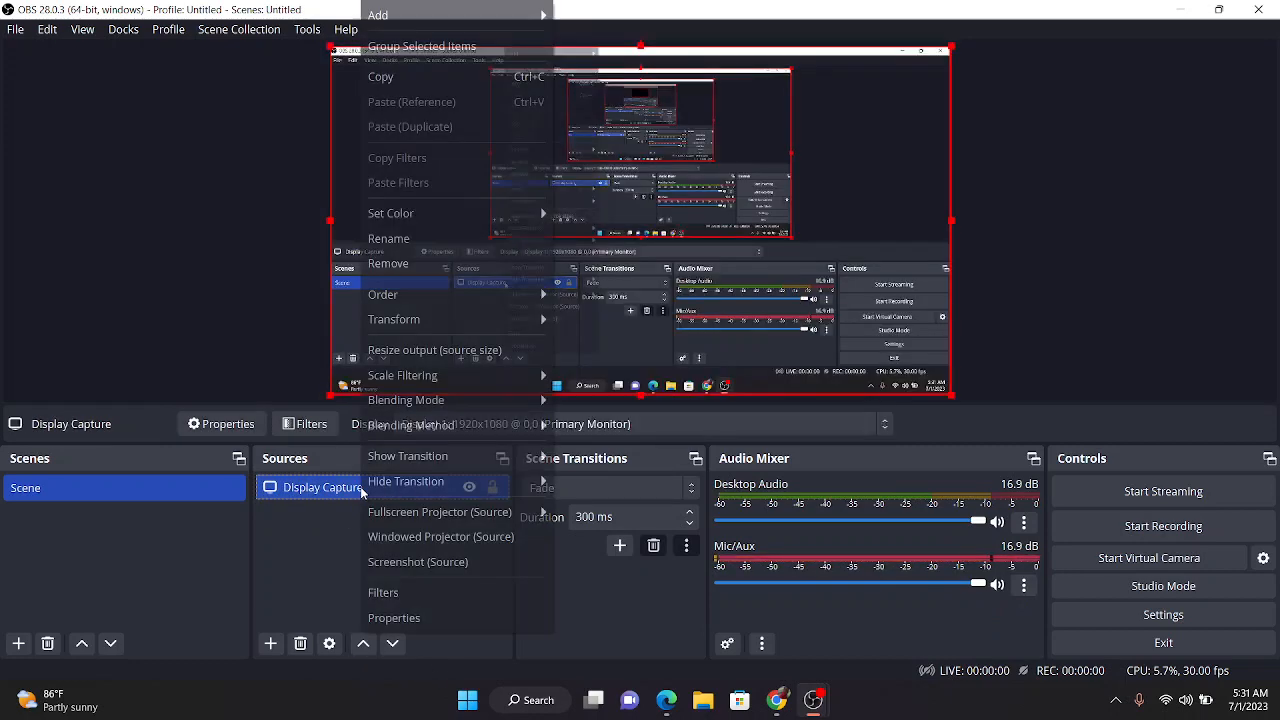
pyautogui.click(403, 265)
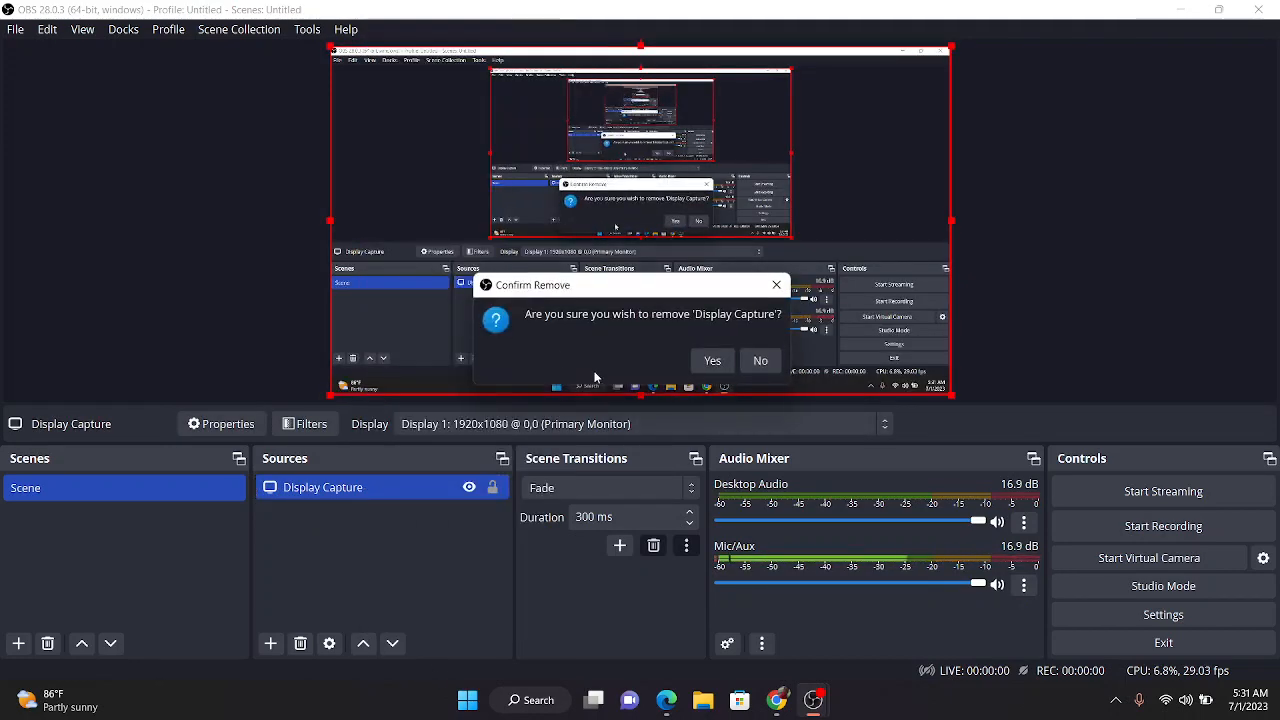
pyautogui.click(710, 362)
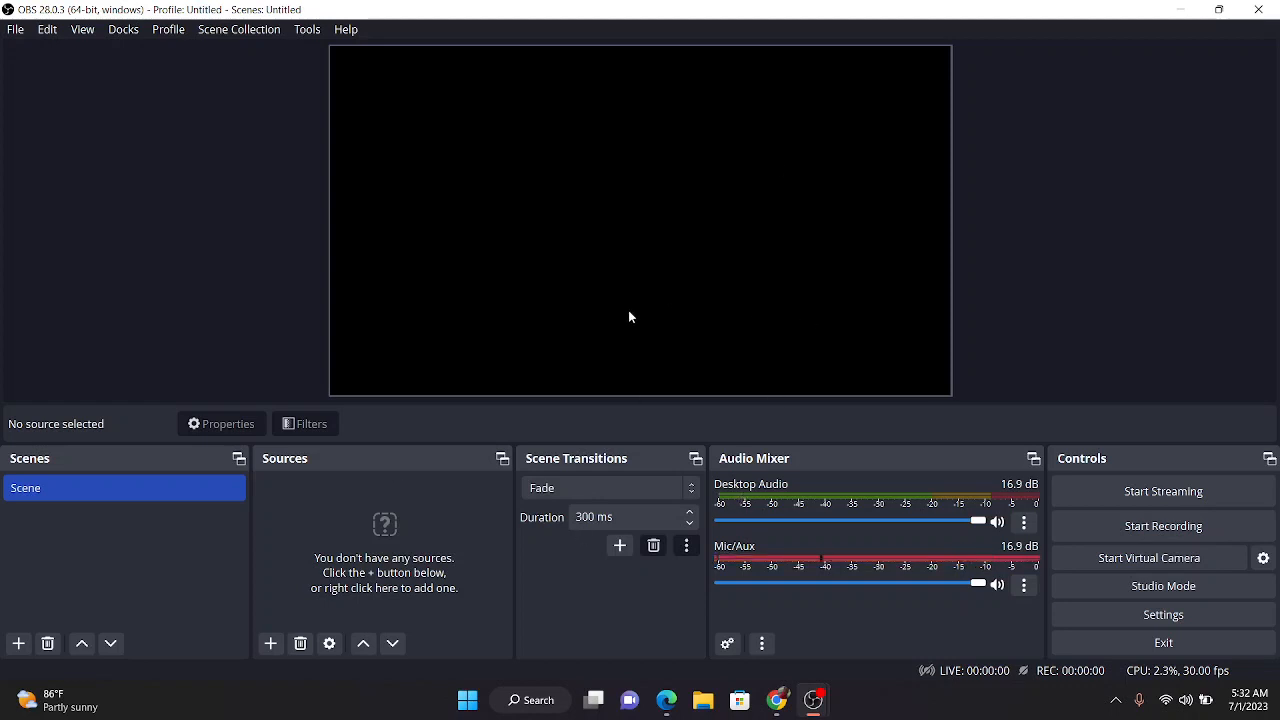
# - Start the Auto-Configuration Wizard and choose to optimize just for recording, without streaming
pyautogui.click(308, 30)
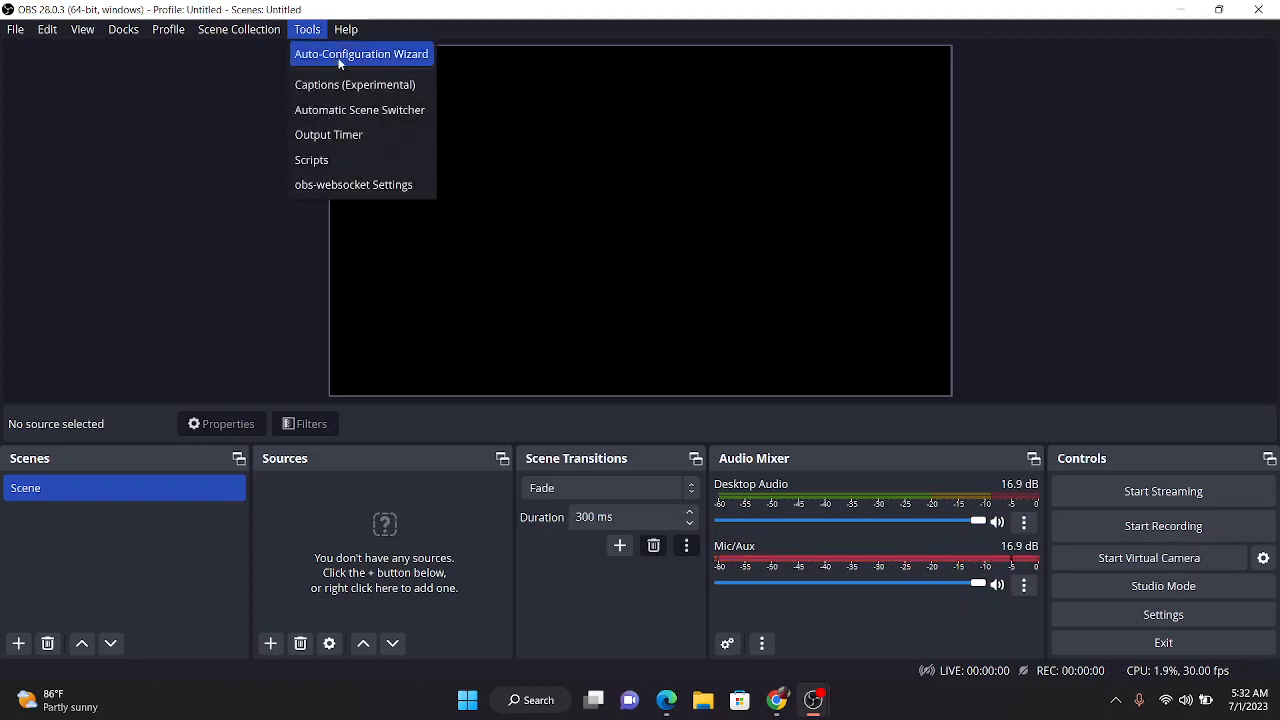
pyautogui.click(336, 58)
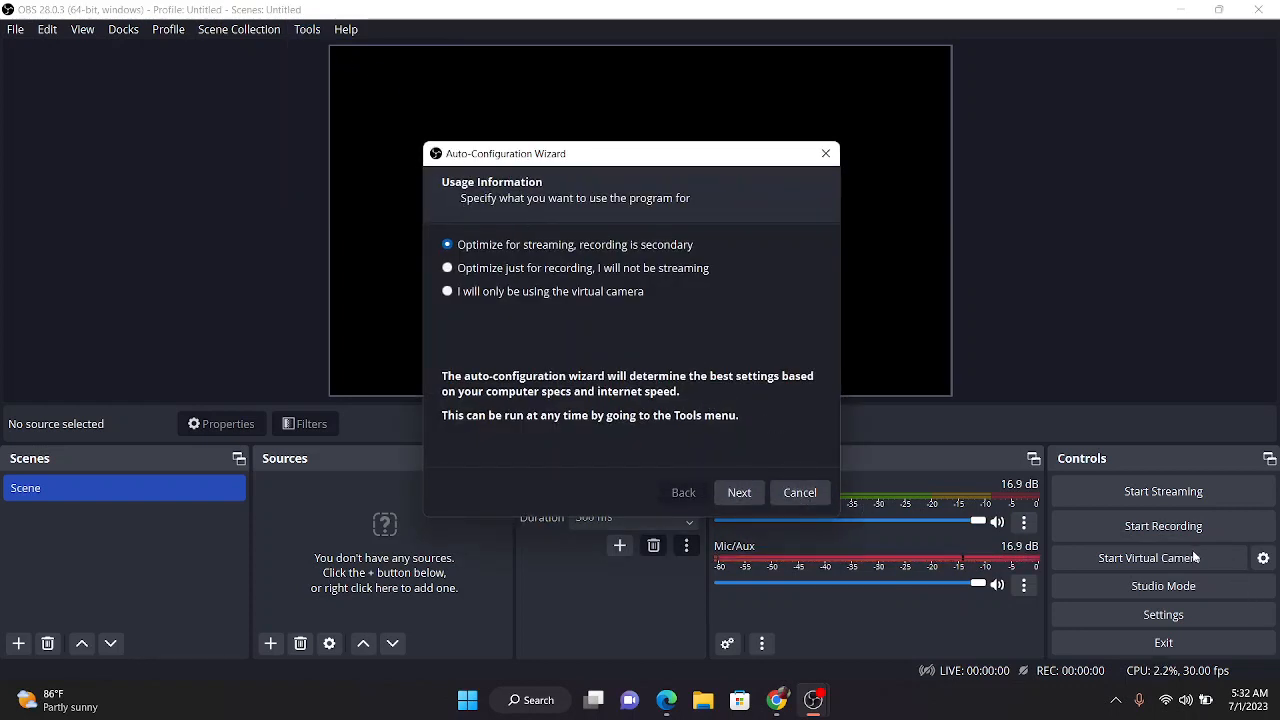
pyautogui.click(497, 279)
pyautogui.click(628, 296)
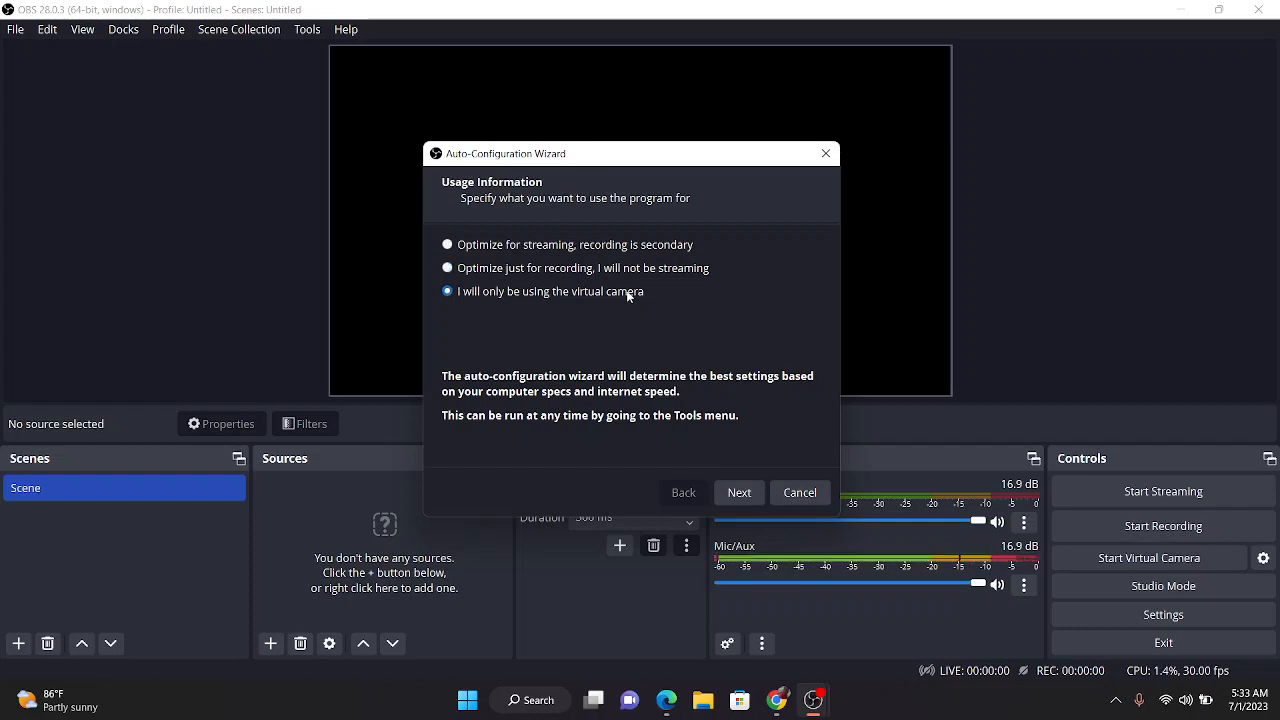
pyautogui.click(562, 272)
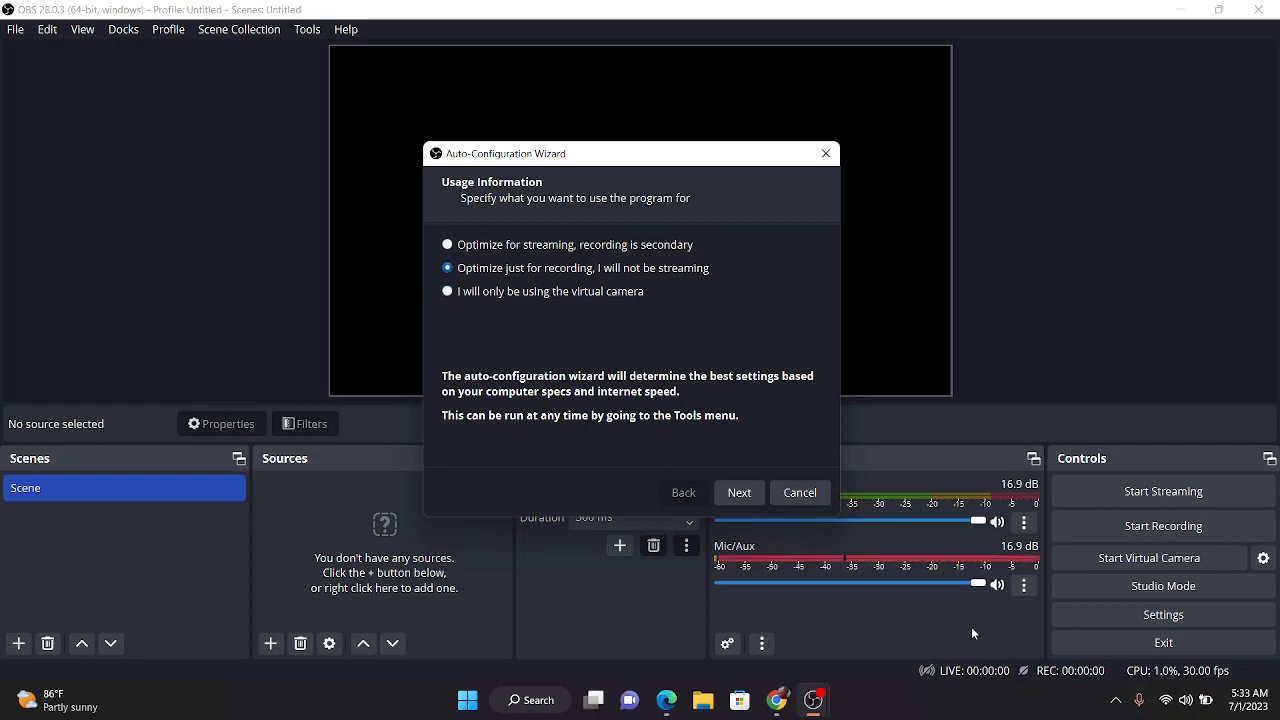
pyautogui.click(740, 495)
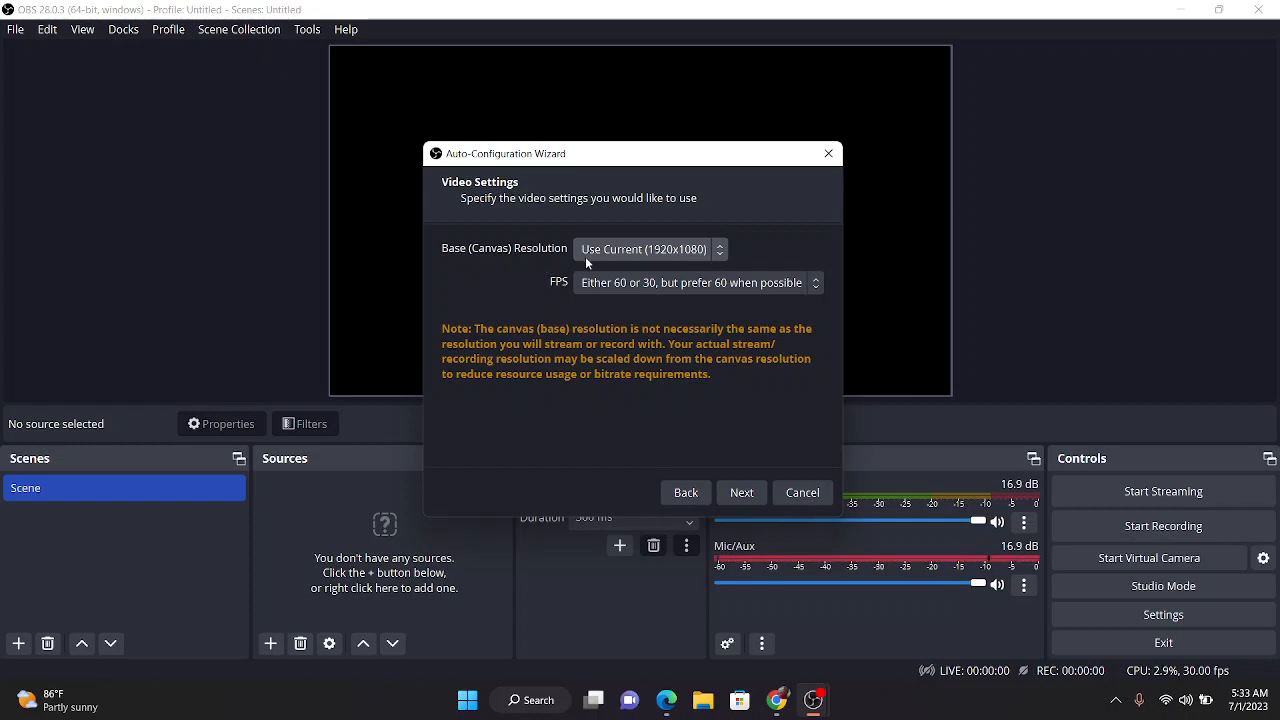
# - Set the wizard's base resolution to Display 1 (1920x1080) and FPS to Use Current (30), and apply the recommended settings
pyautogui.click(719, 257)
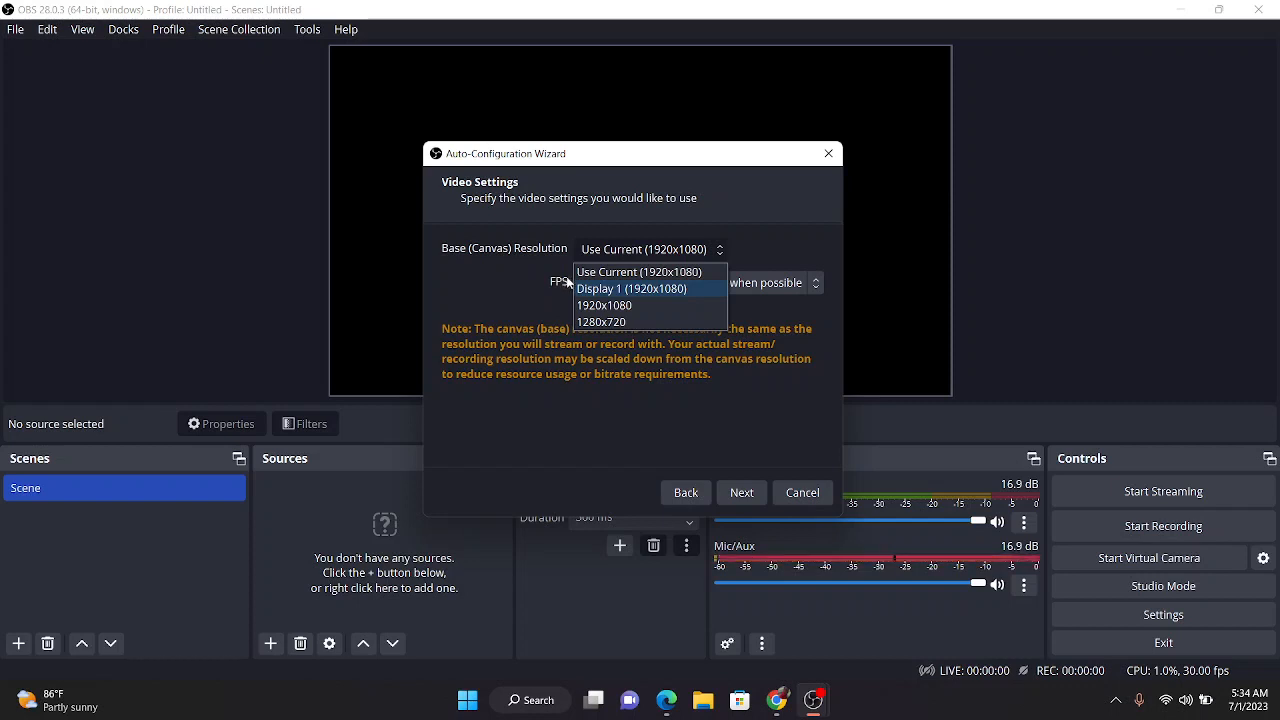
pyautogui.click(663, 290)
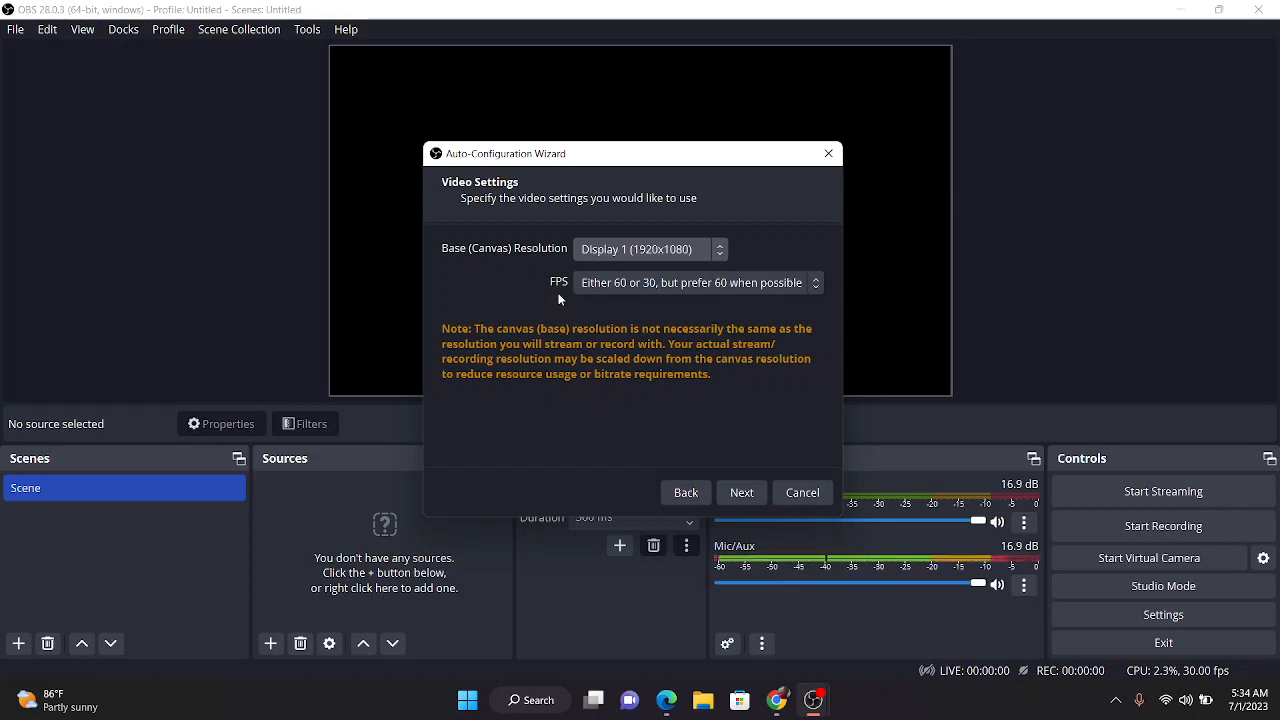
pyautogui.click(813, 287)
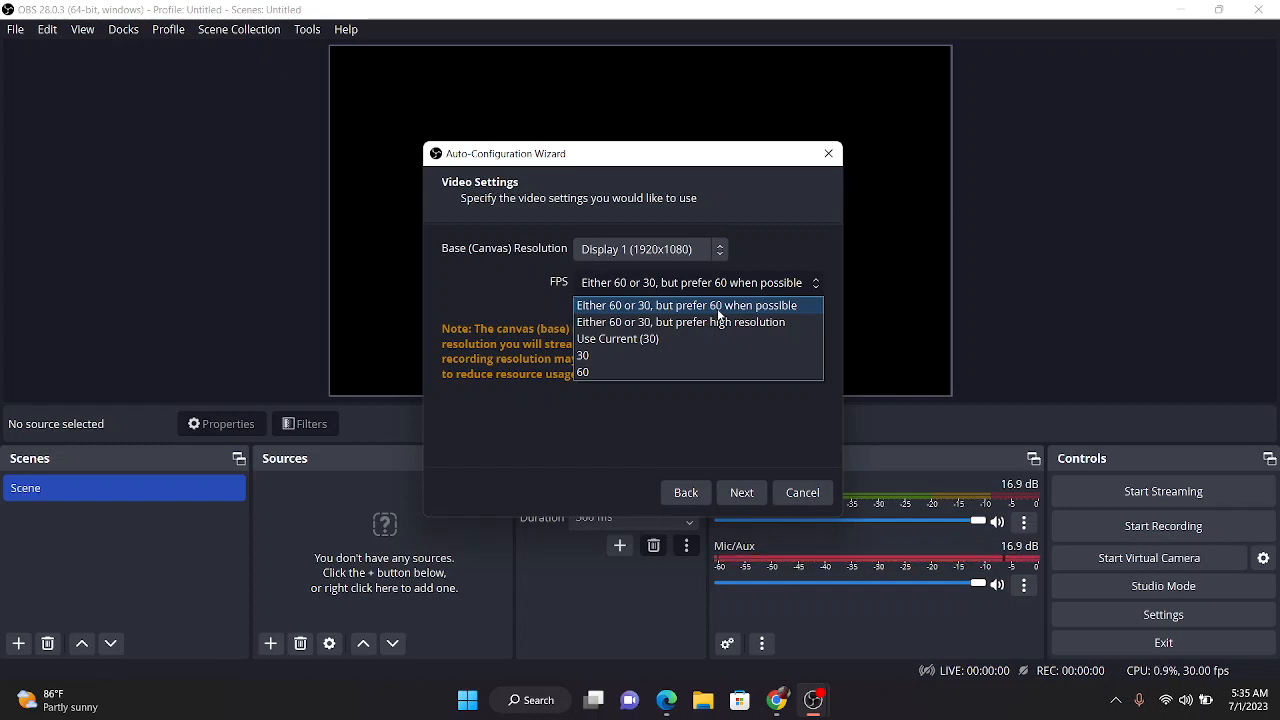
pyautogui.click(631, 338)
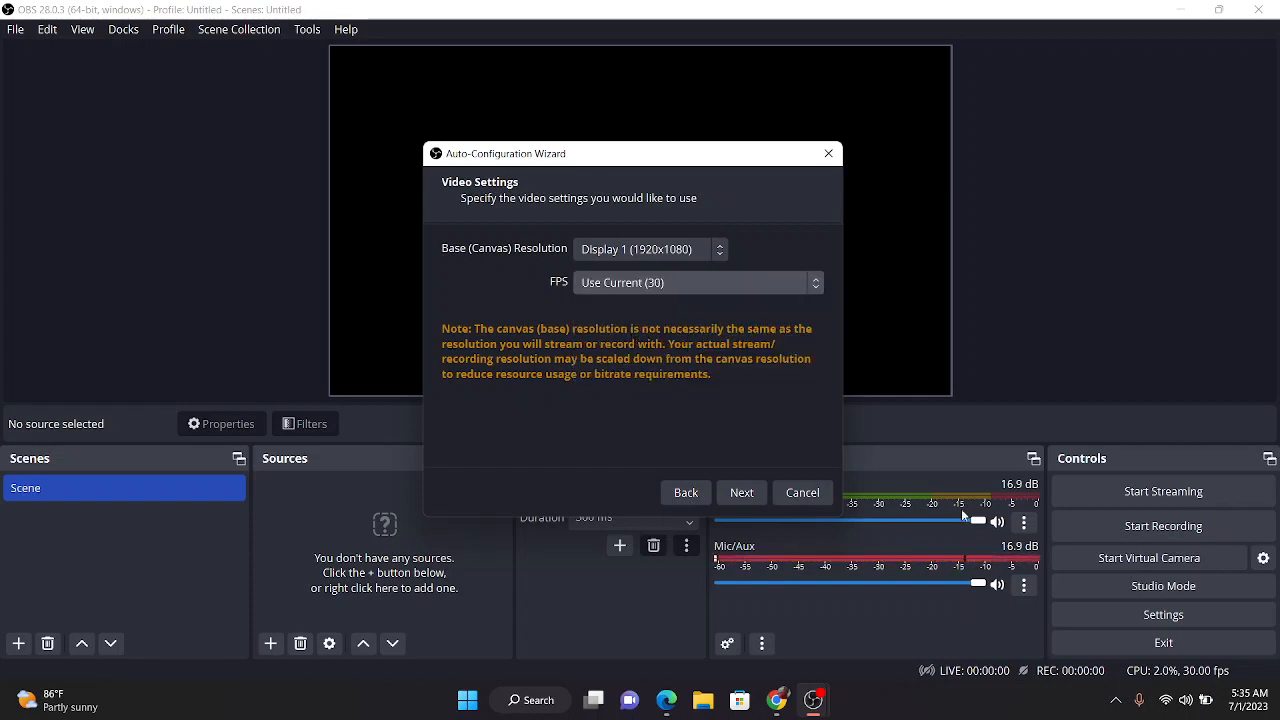
pyautogui.click(732, 497)
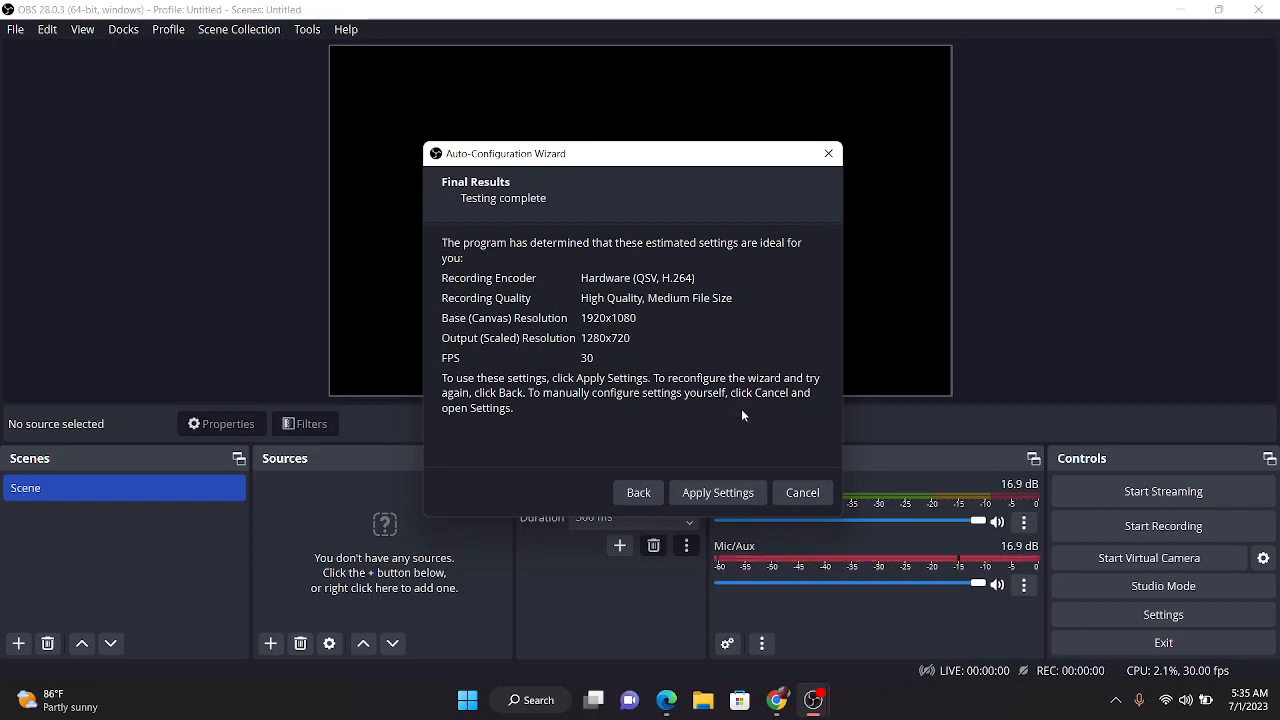
pyautogui.click(719, 492)
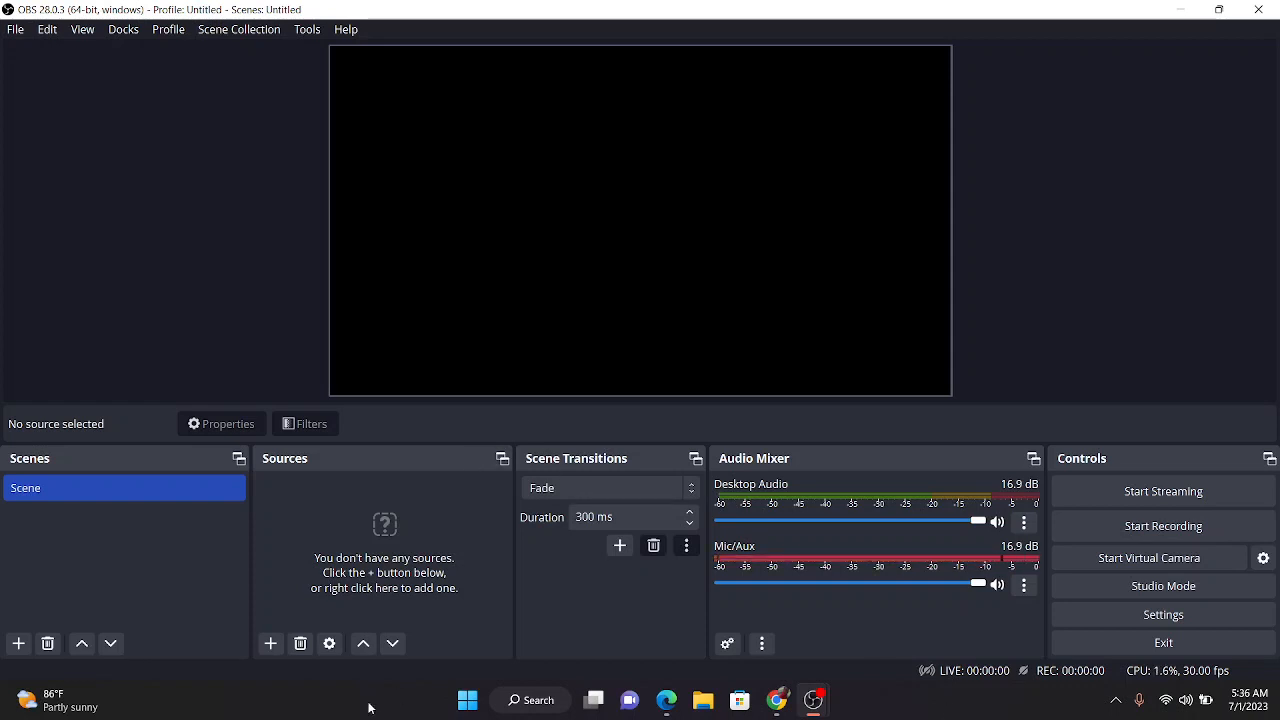
# - Review the Stream, Output, Audio, Video and Advanced settings, and close the settings without changing anything
pyautogui.click(18, 36)
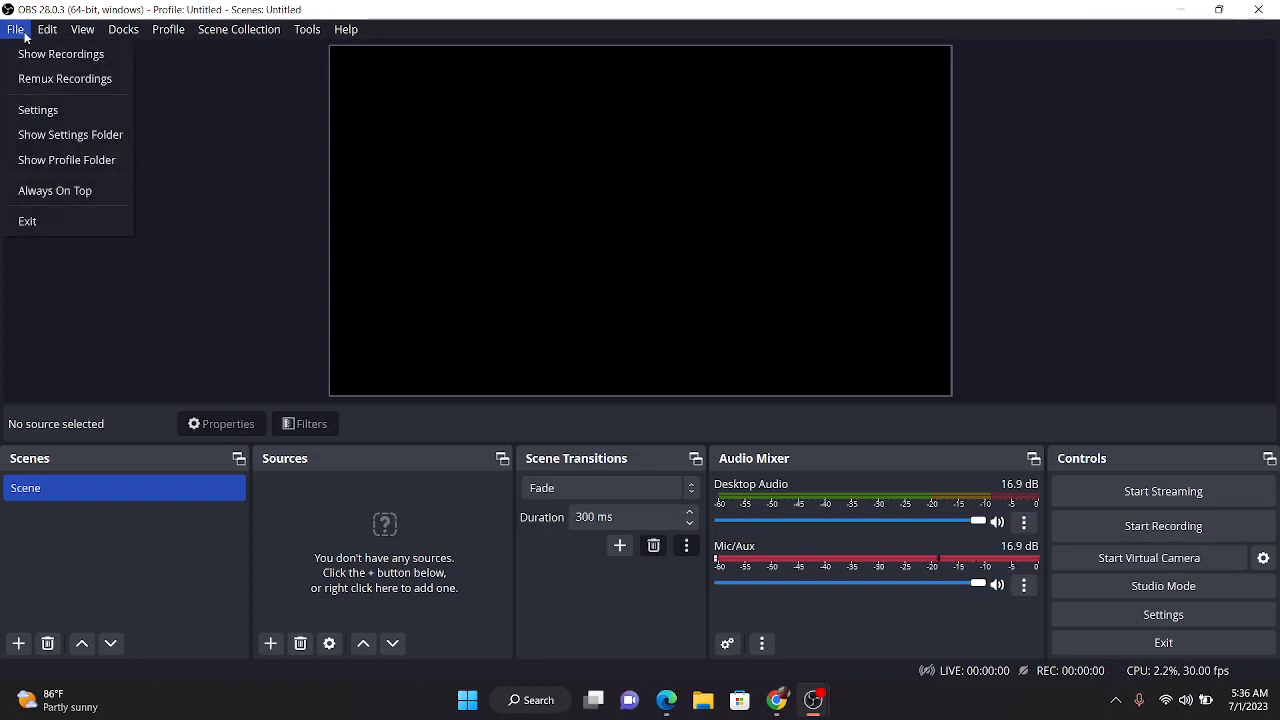
pyautogui.click(58, 113)
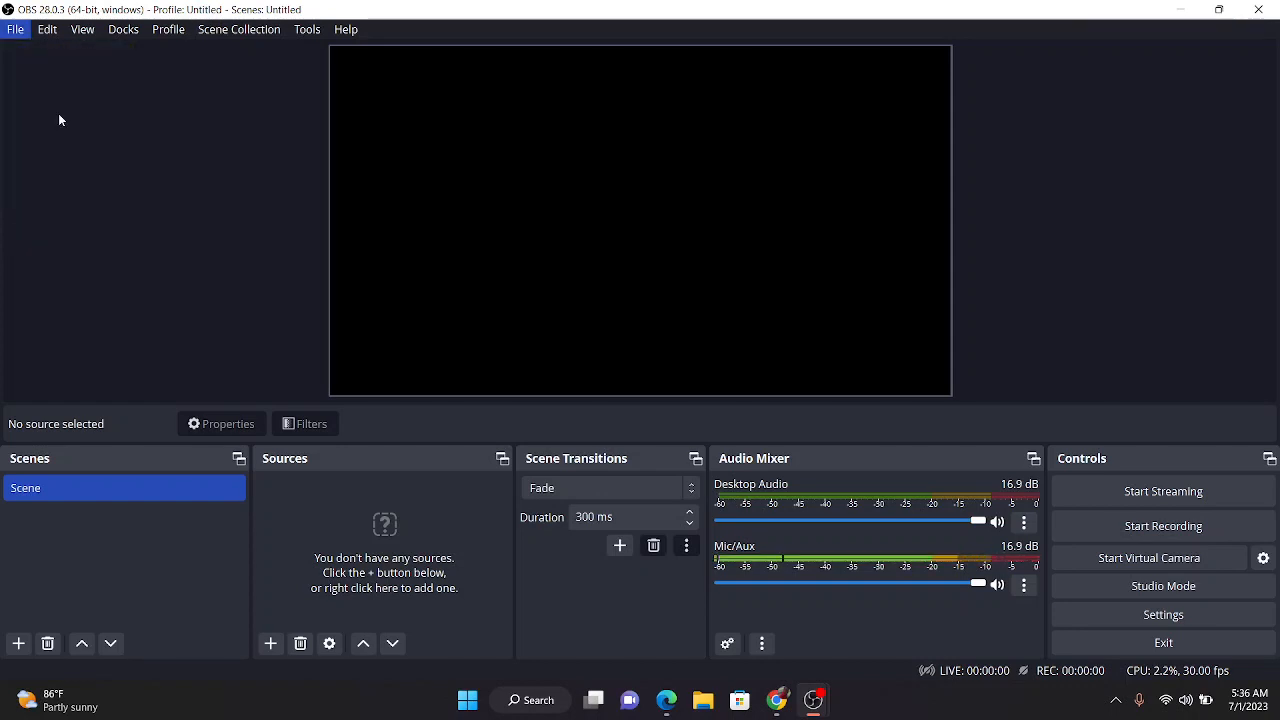
pyautogui.click(1180, 617)
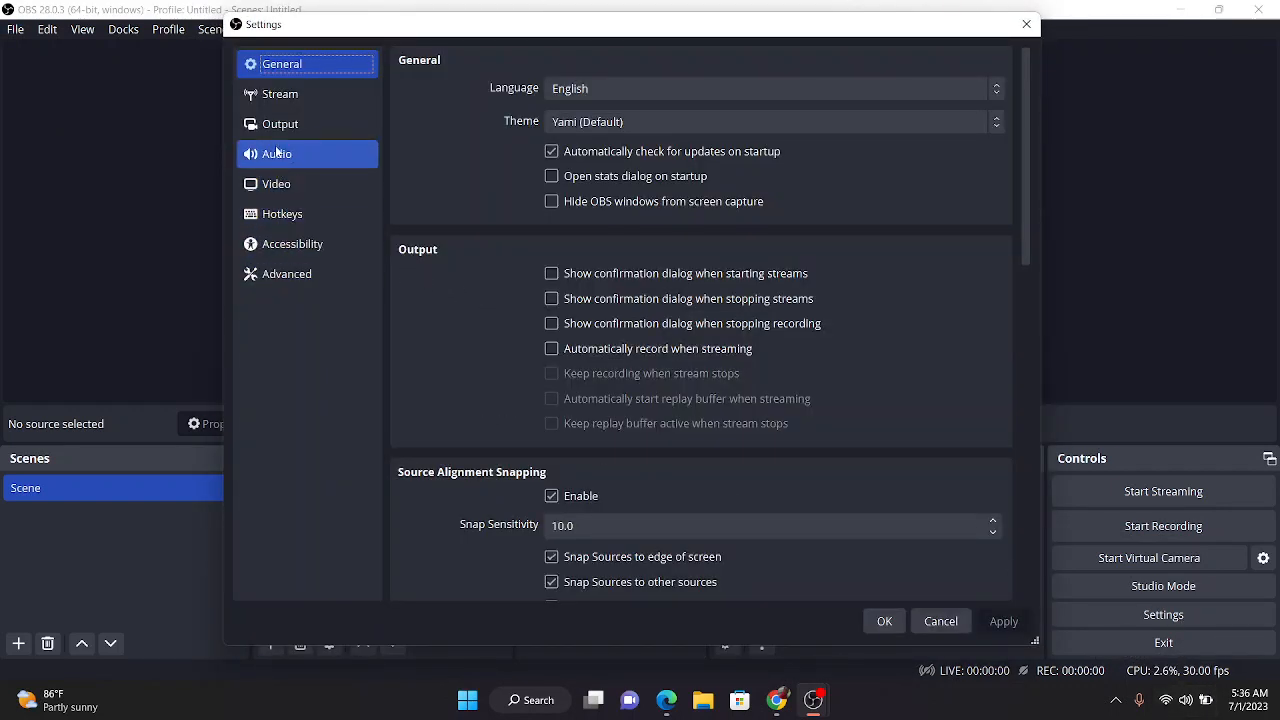
pyautogui.click(278, 94)
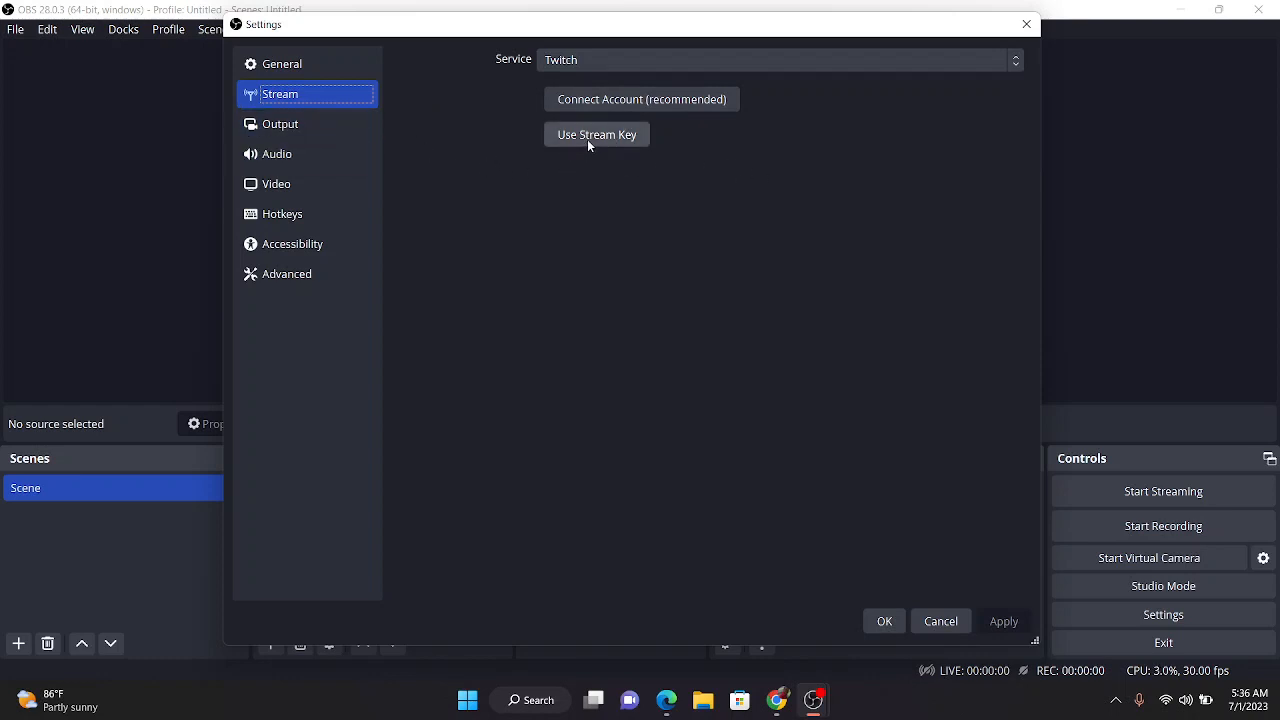
pyautogui.click(298, 135)
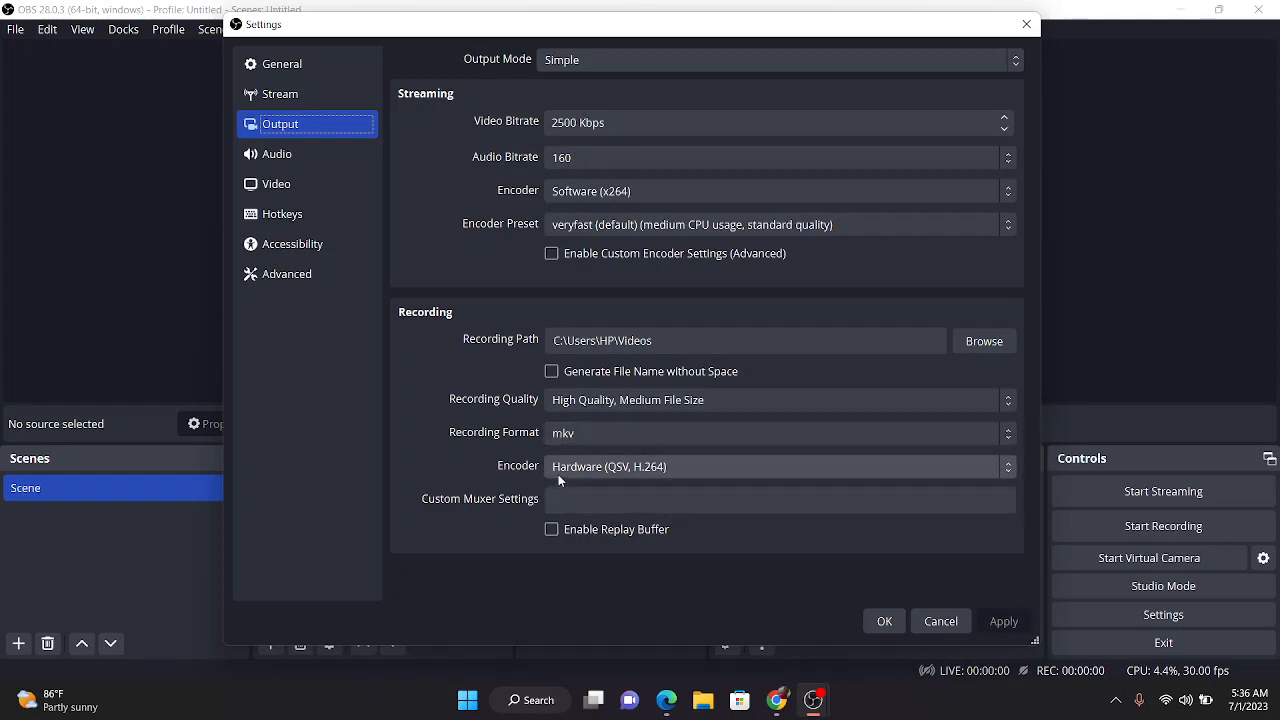
pyautogui.click(314, 156)
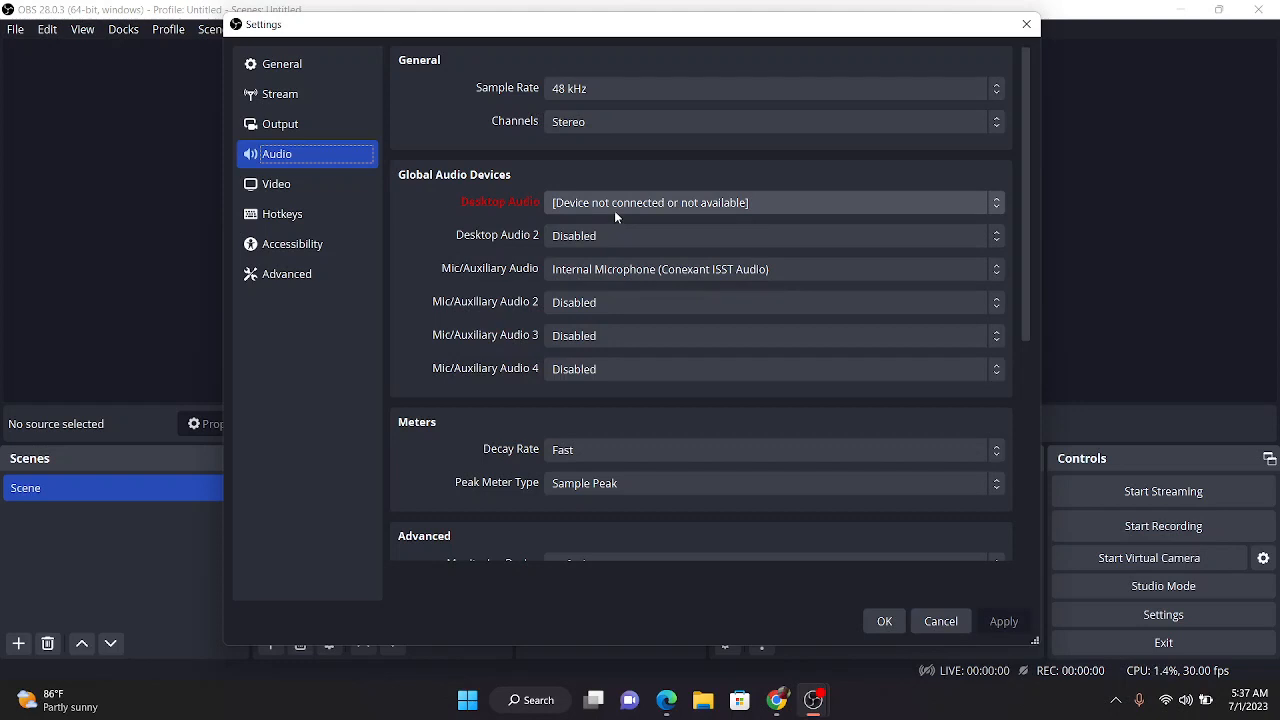
pyautogui.click(276, 185)
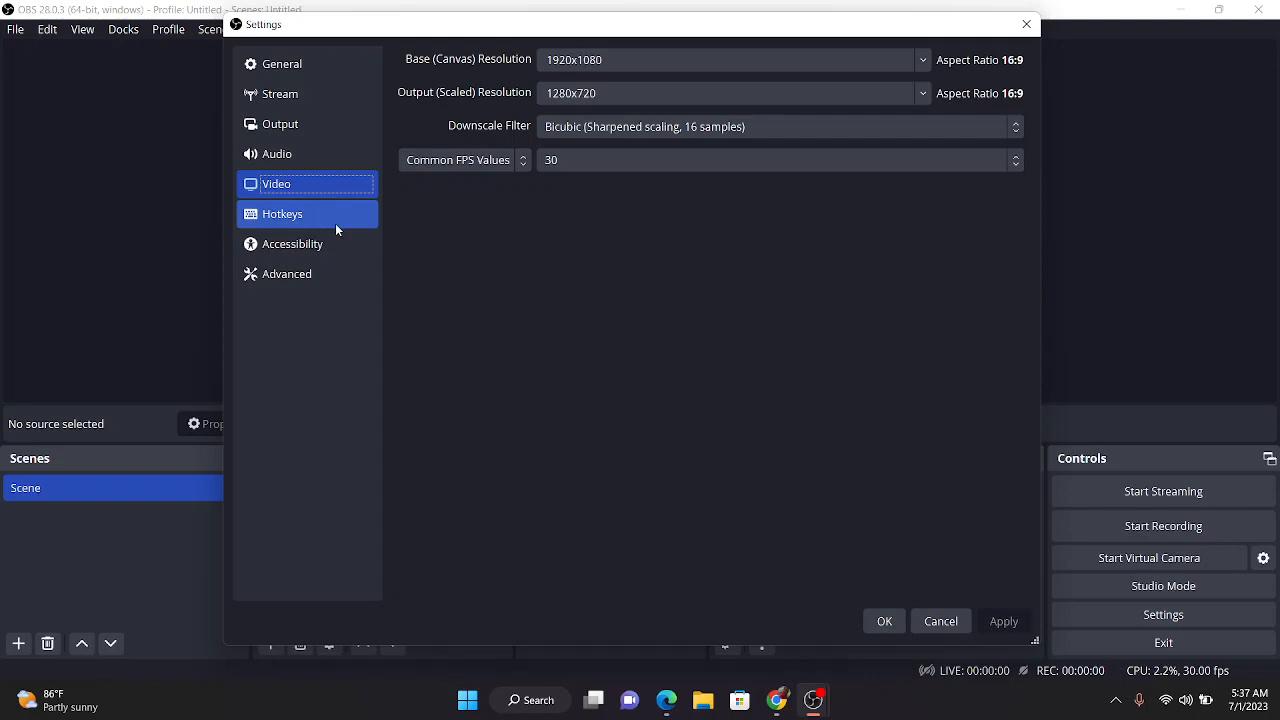
pyautogui.click(300, 276)
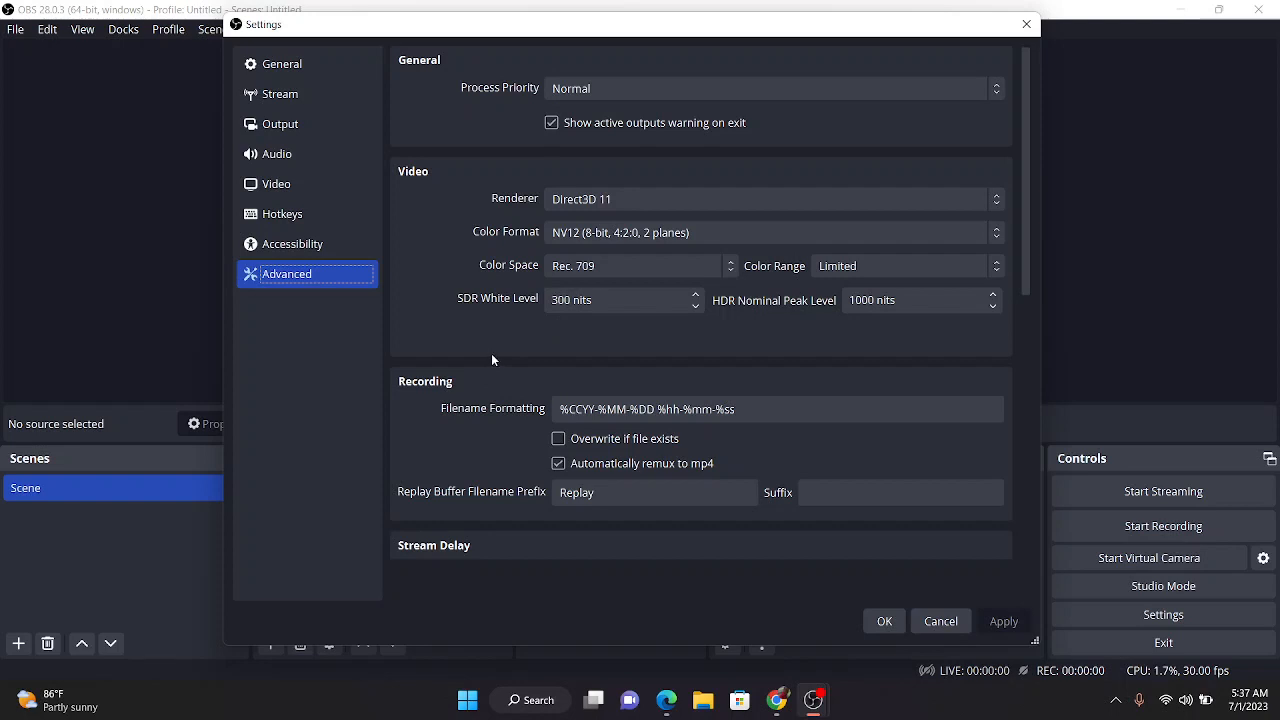
pyautogui.click(885, 621)
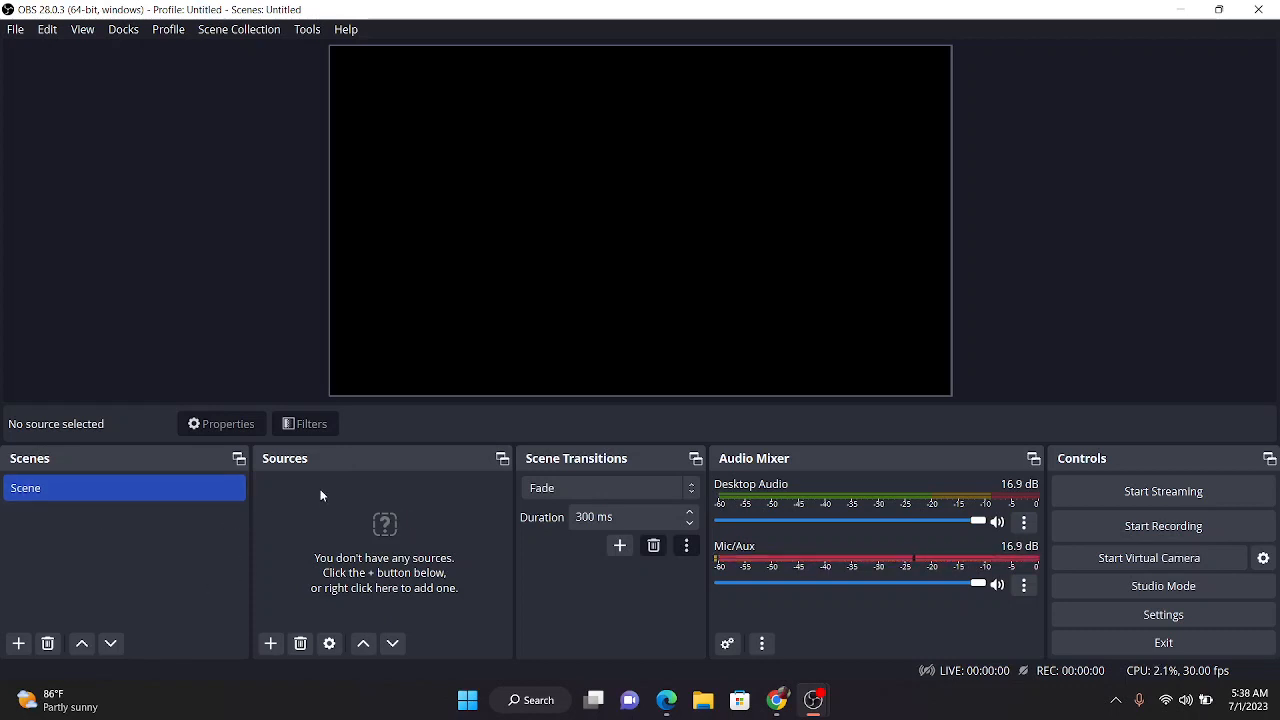
# - Add a new Display Capture source to the scene, capturing Display 1: 1920x1080 (Primary Monitor) with the cursor included
pyautogui.click(271, 644)
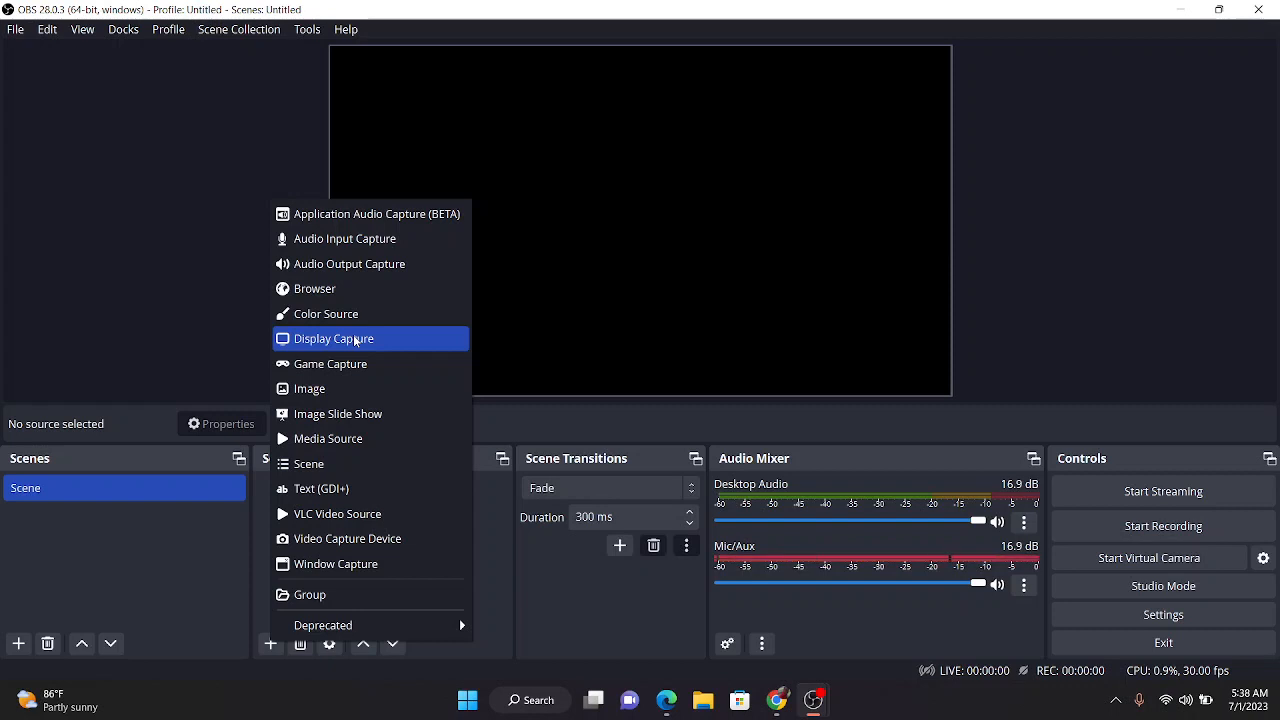
pyautogui.click(355, 340)
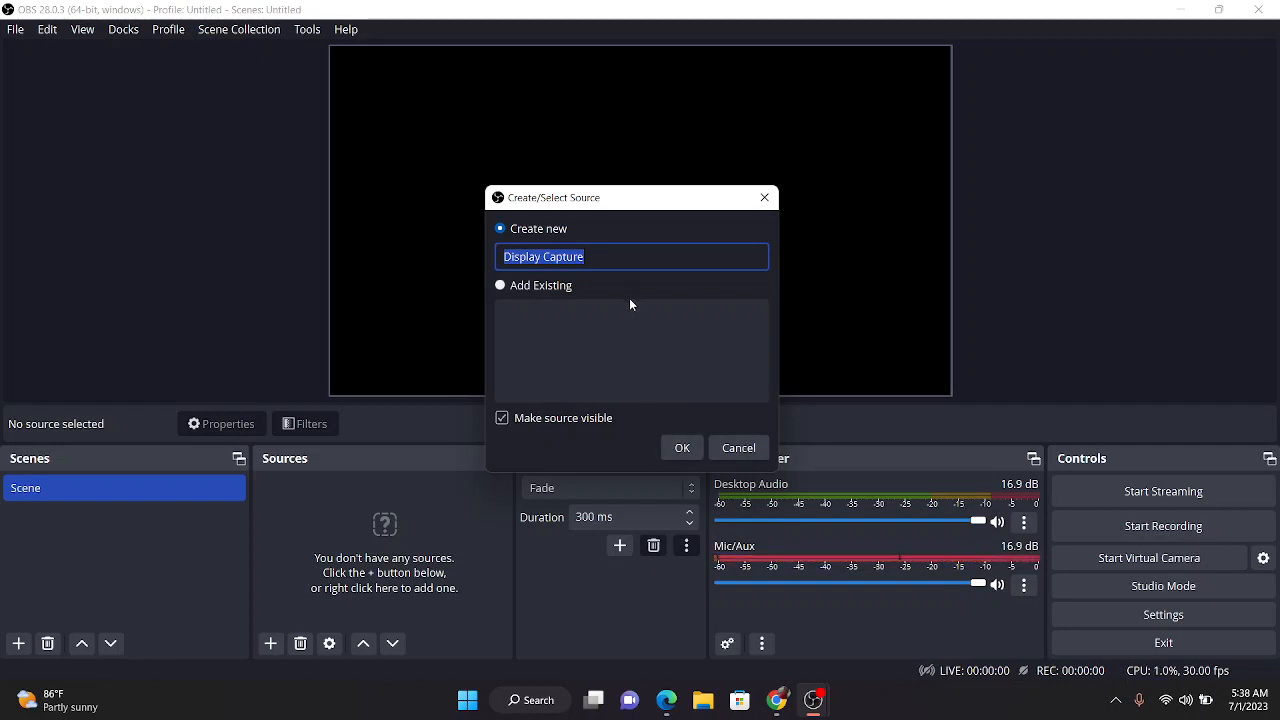
pyautogui.click(684, 449)
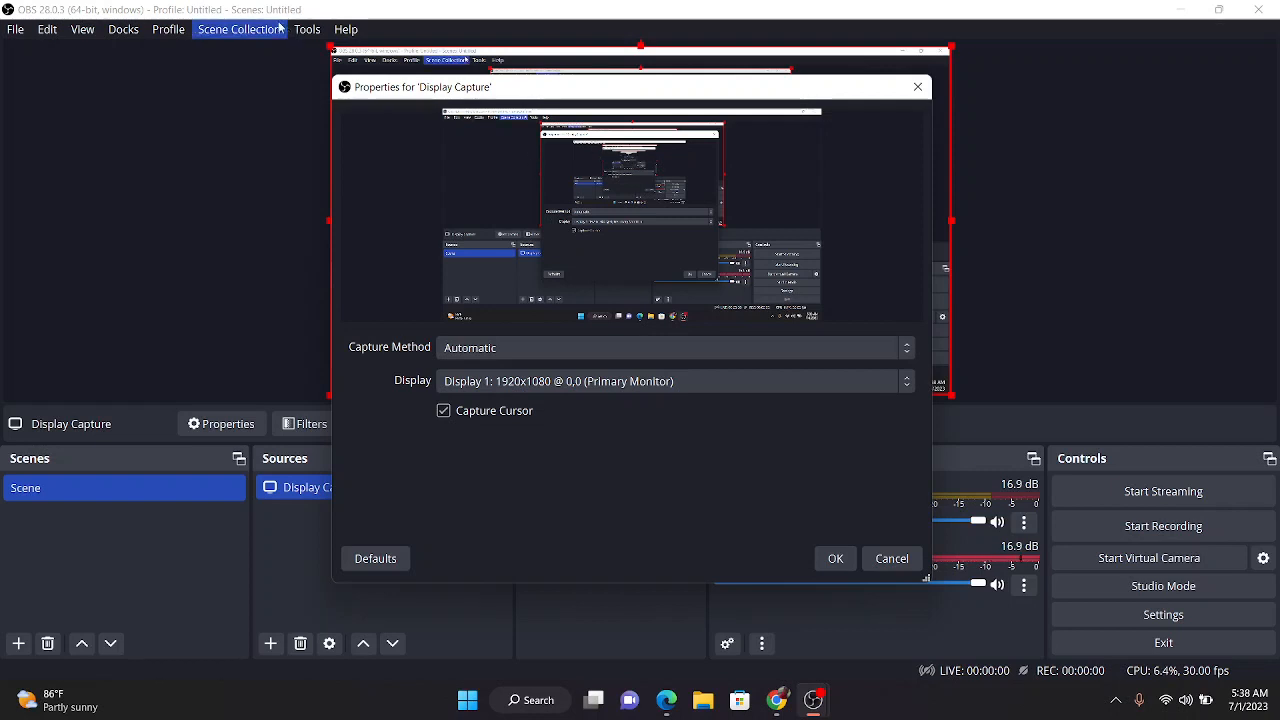
pyautogui.moveTo(327, 46)
pyautogui.mouseDown()
pyautogui.moveTo(403, 131)
pyautogui.moveTo(340, 53)
pyautogui.moveTo(331, 70)
pyautogui.mouseUp()
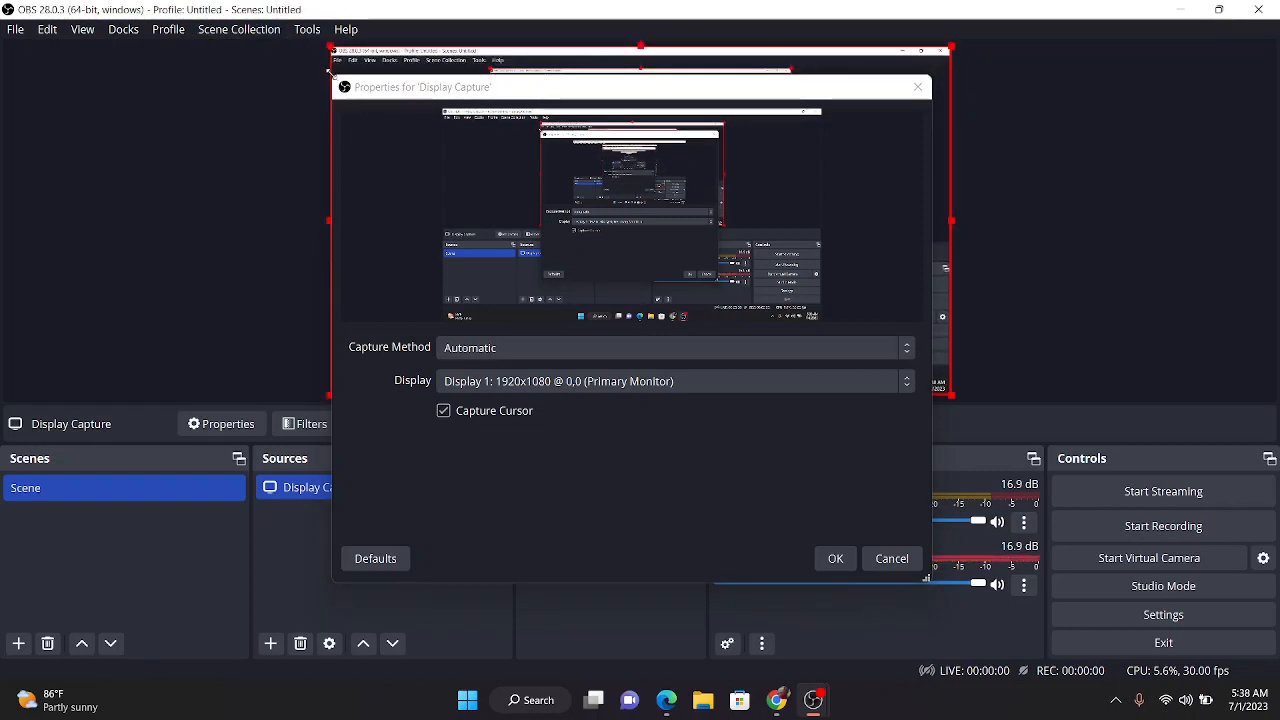
pyautogui.click(501, 181)
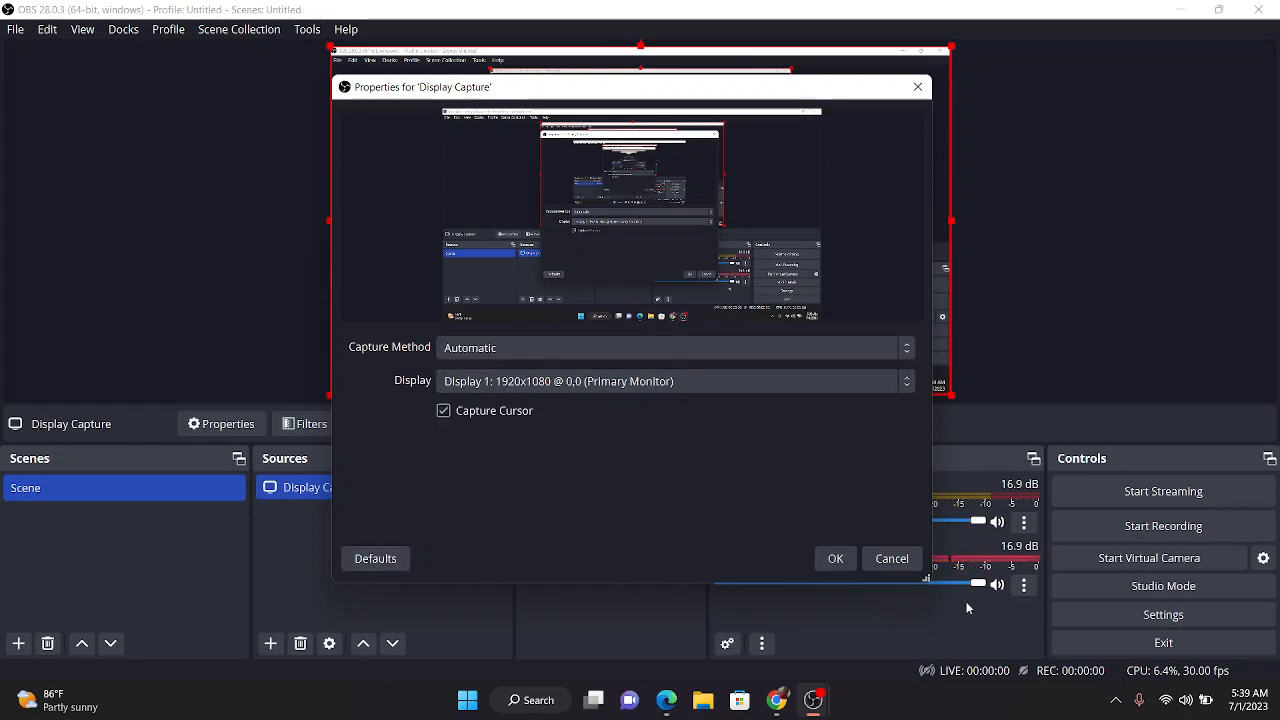
pyautogui.click(836, 560)
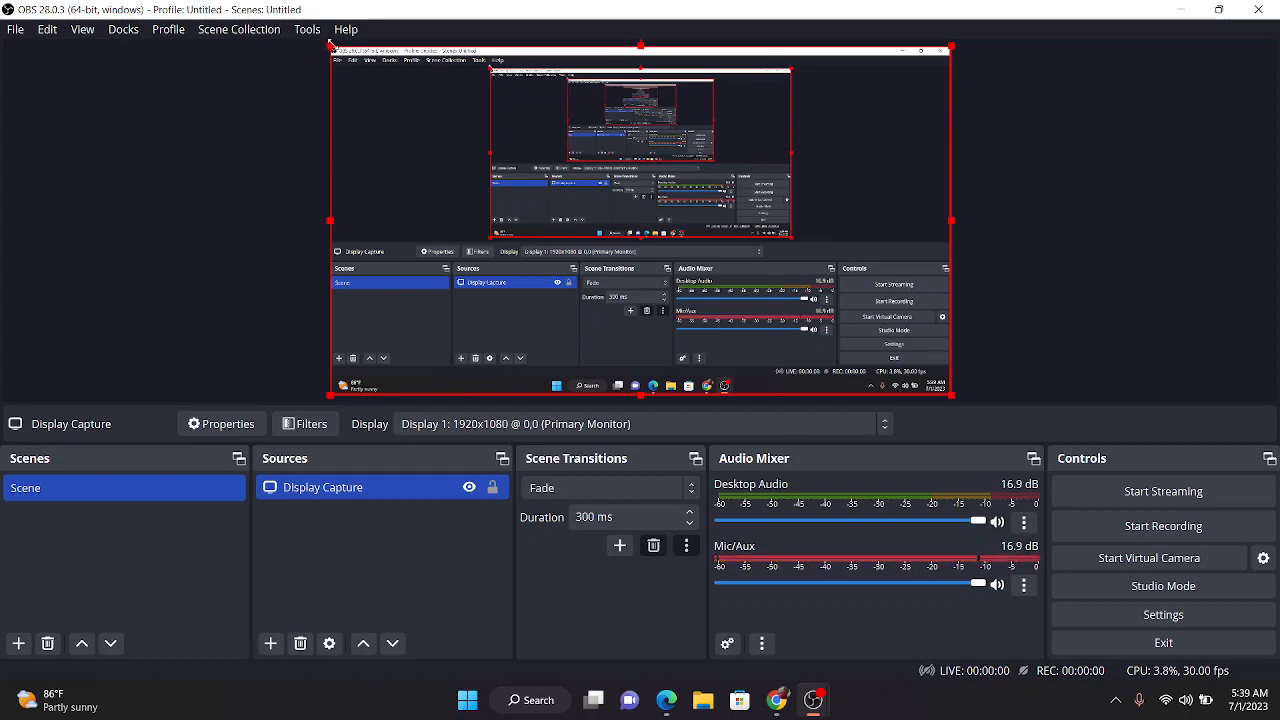
pyautogui.moveTo(330, 46)
pyautogui.mouseDown()
pyautogui.moveTo(427, 106)
pyautogui.moveTo(392, 72)
pyautogui.moveTo(332, 48)
pyautogui.mouseUp()
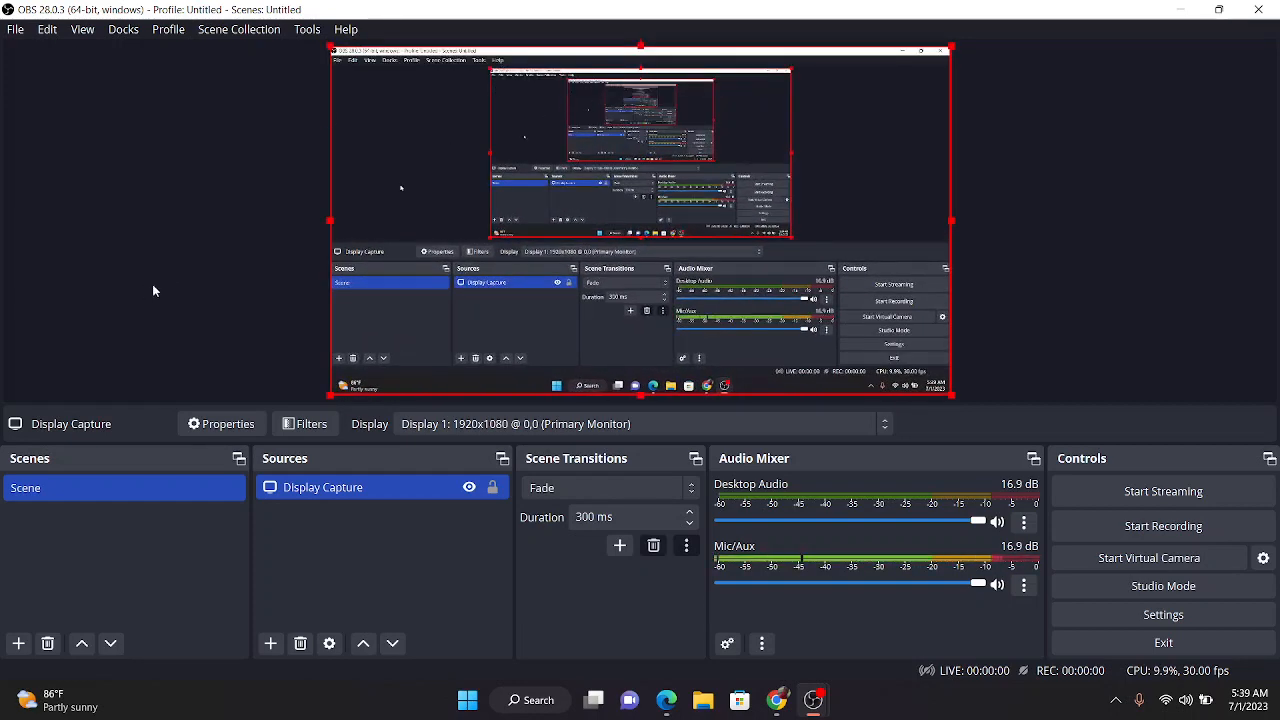
pyautogui.click(140, 261)
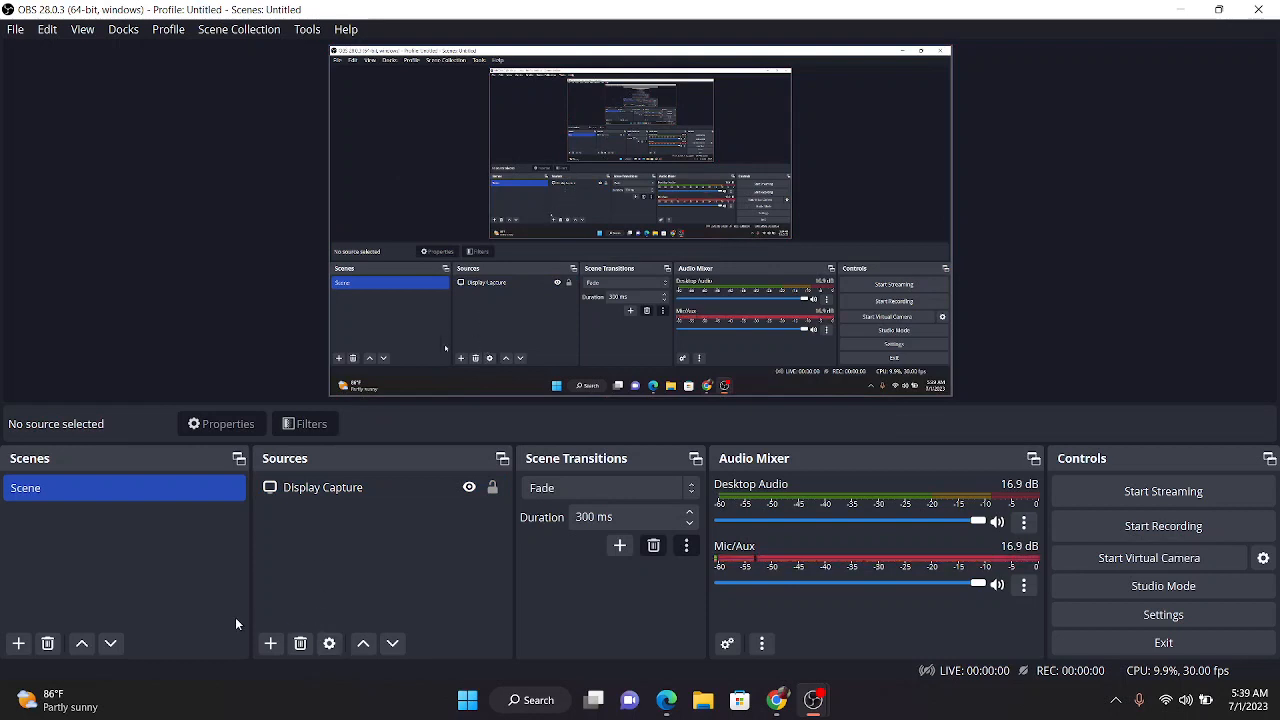
# - Add a new Audio Input Capture source to the scene with Internal Microphone (Conexant ISST Audio) as its device
pyautogui.click(266, 647)
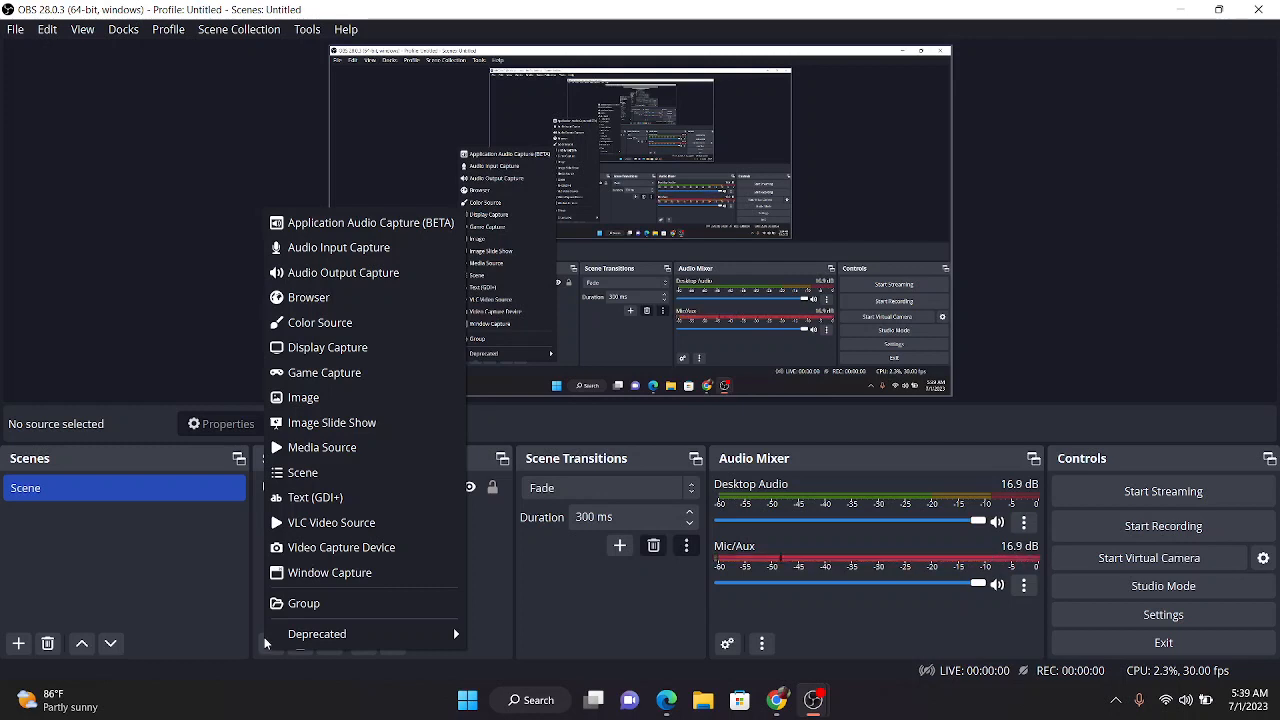
pyautogui.moveTo(268, 633)
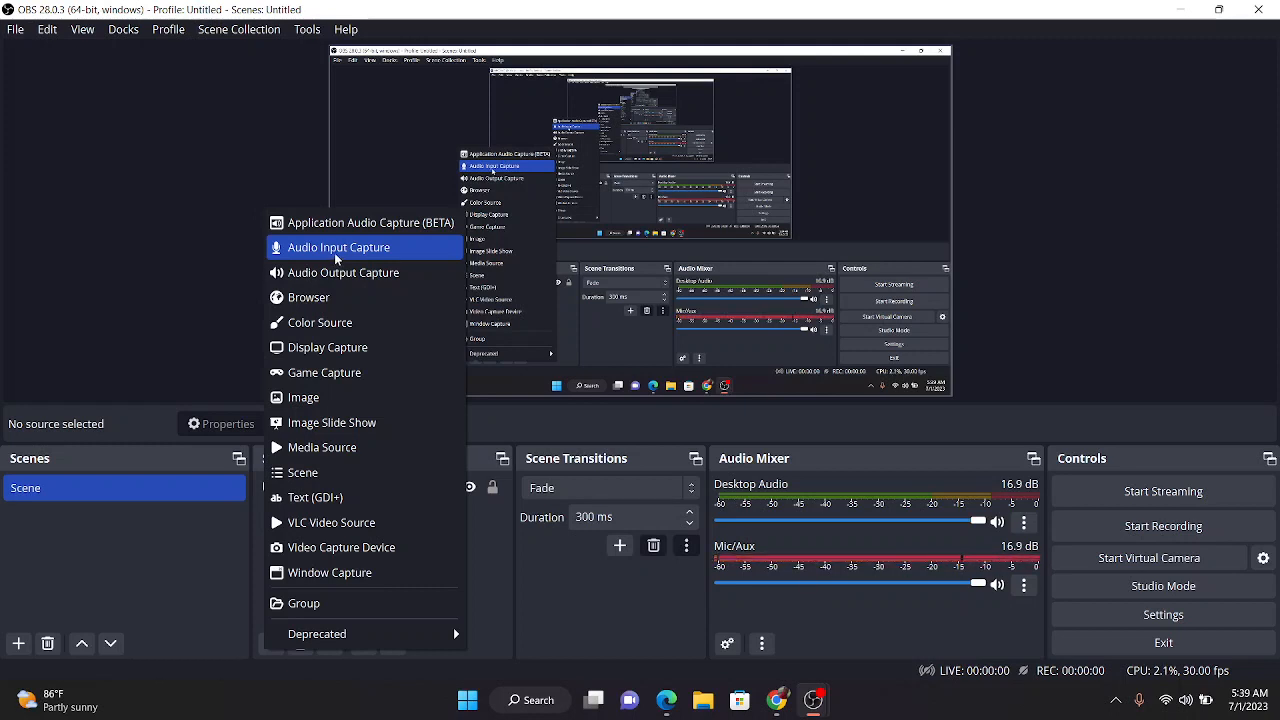
pyautogui.click(336, 253)
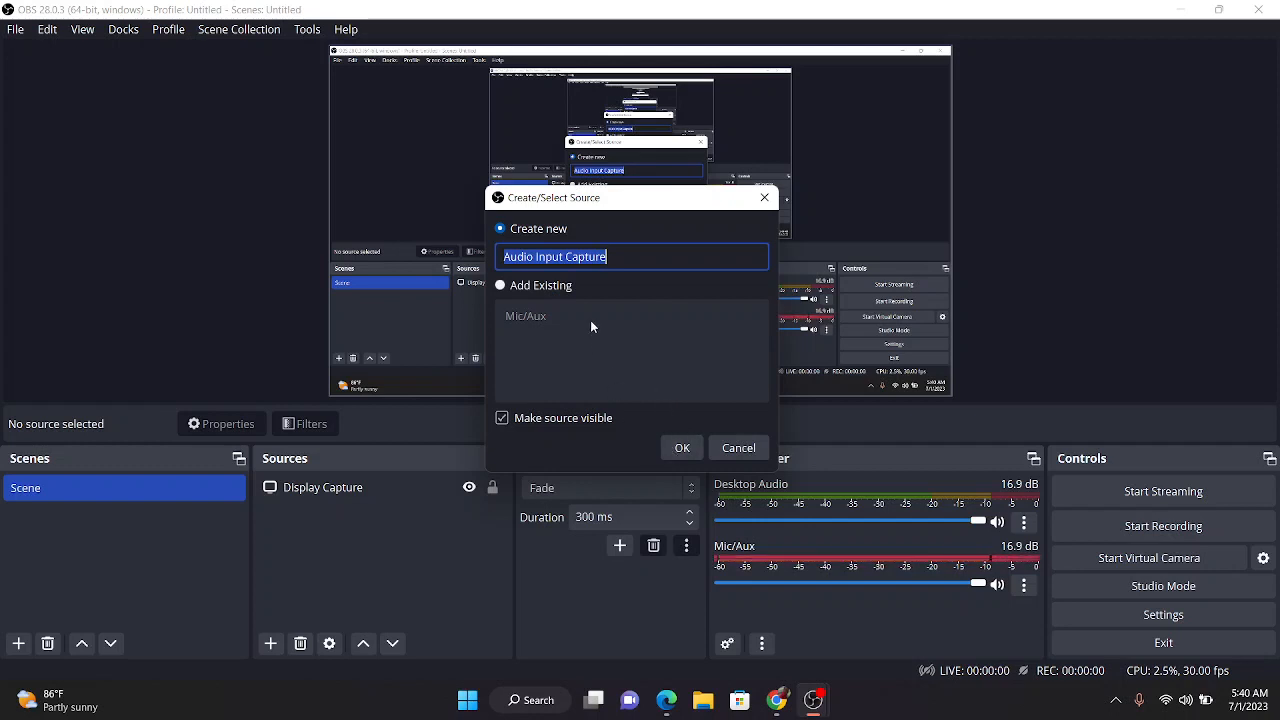
pyautogui.click(565, 285)
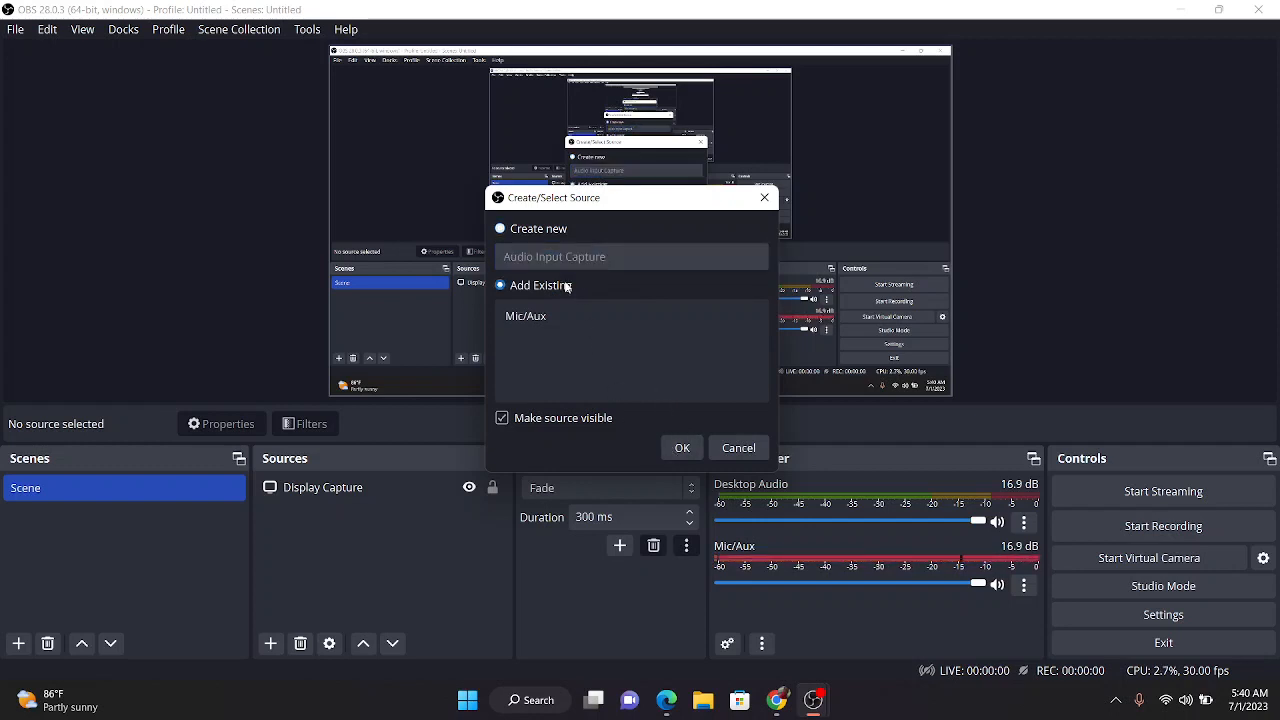
pyautogui.click(543, 314)
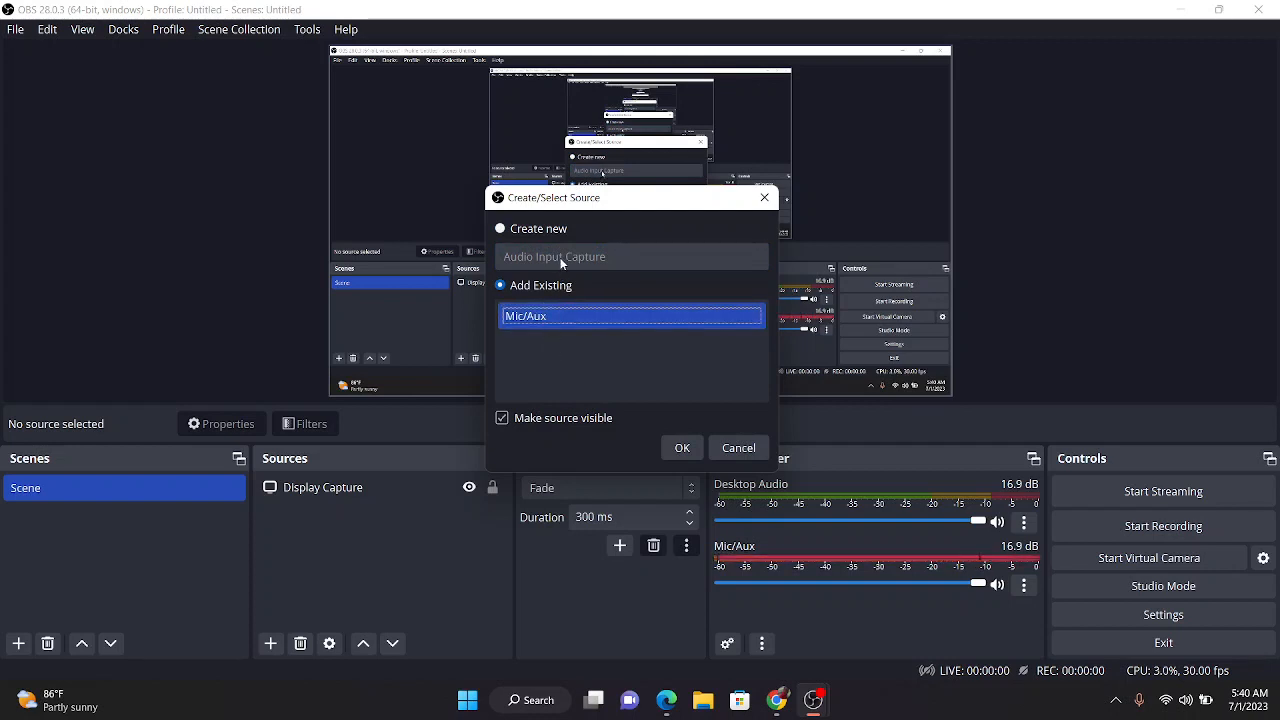
pyautogui.click(510, 228)
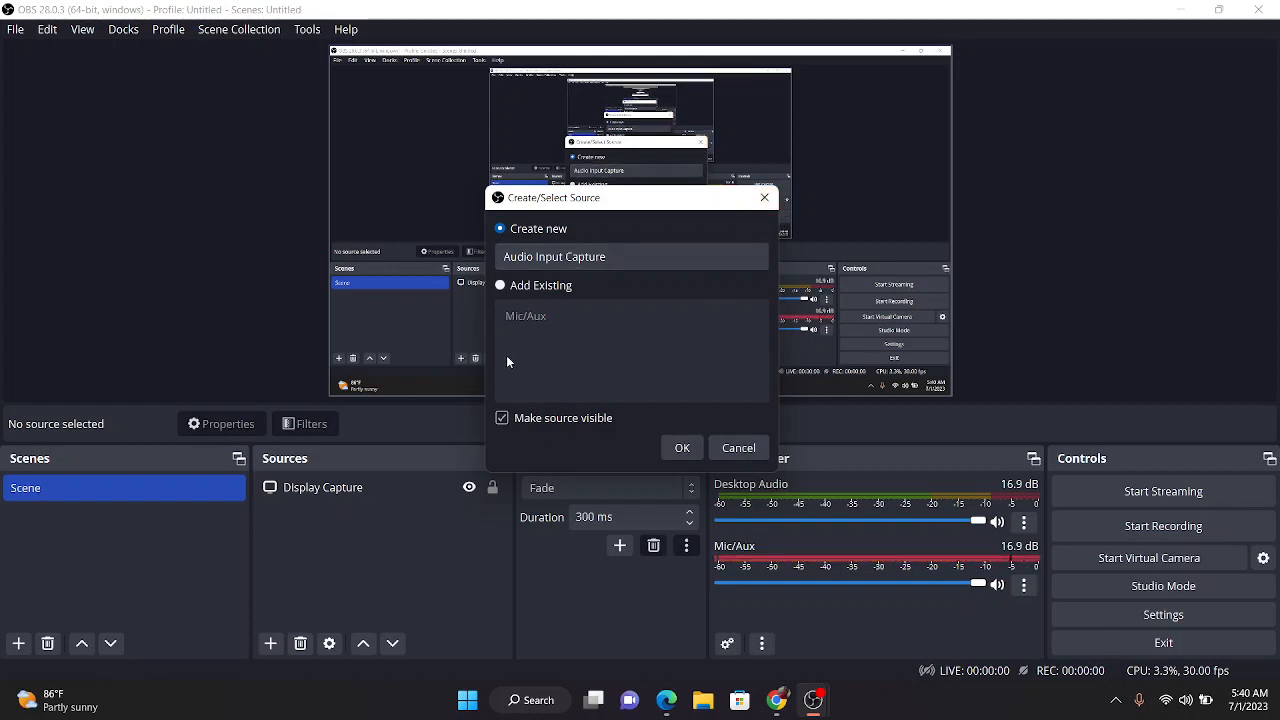
pyautogui.click(545, 257)
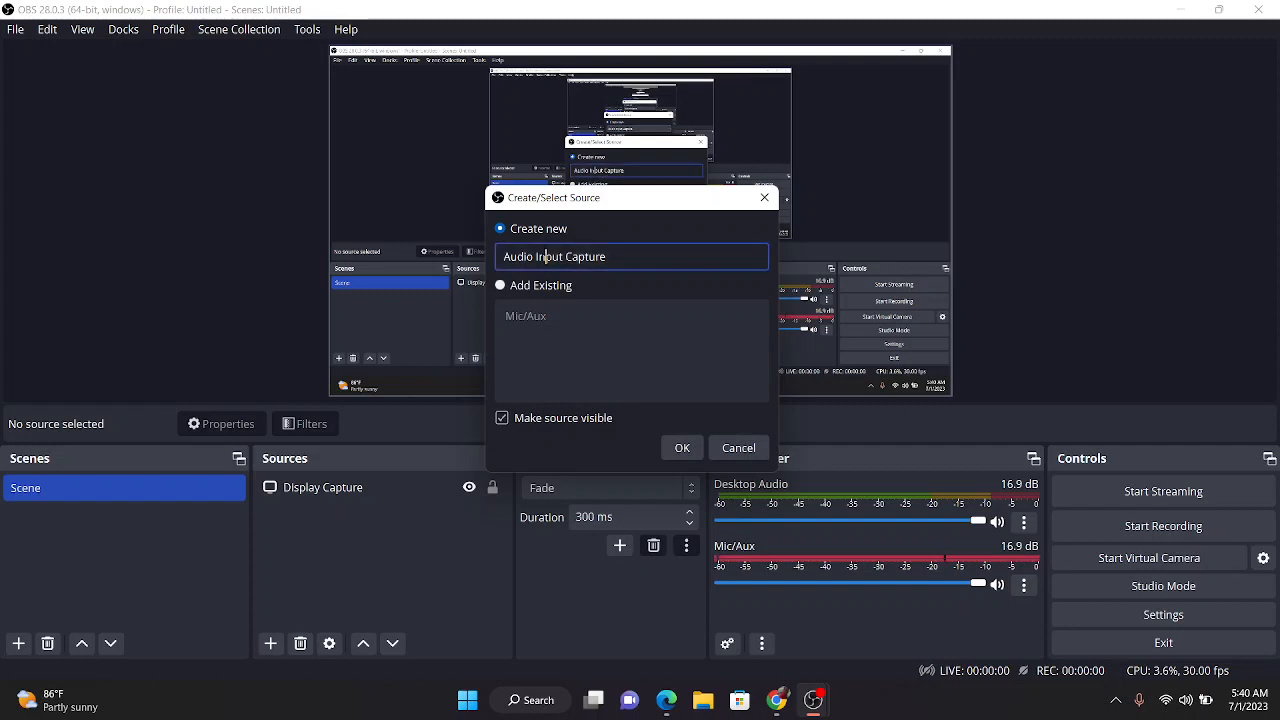
pyautogui.click(673, 450)
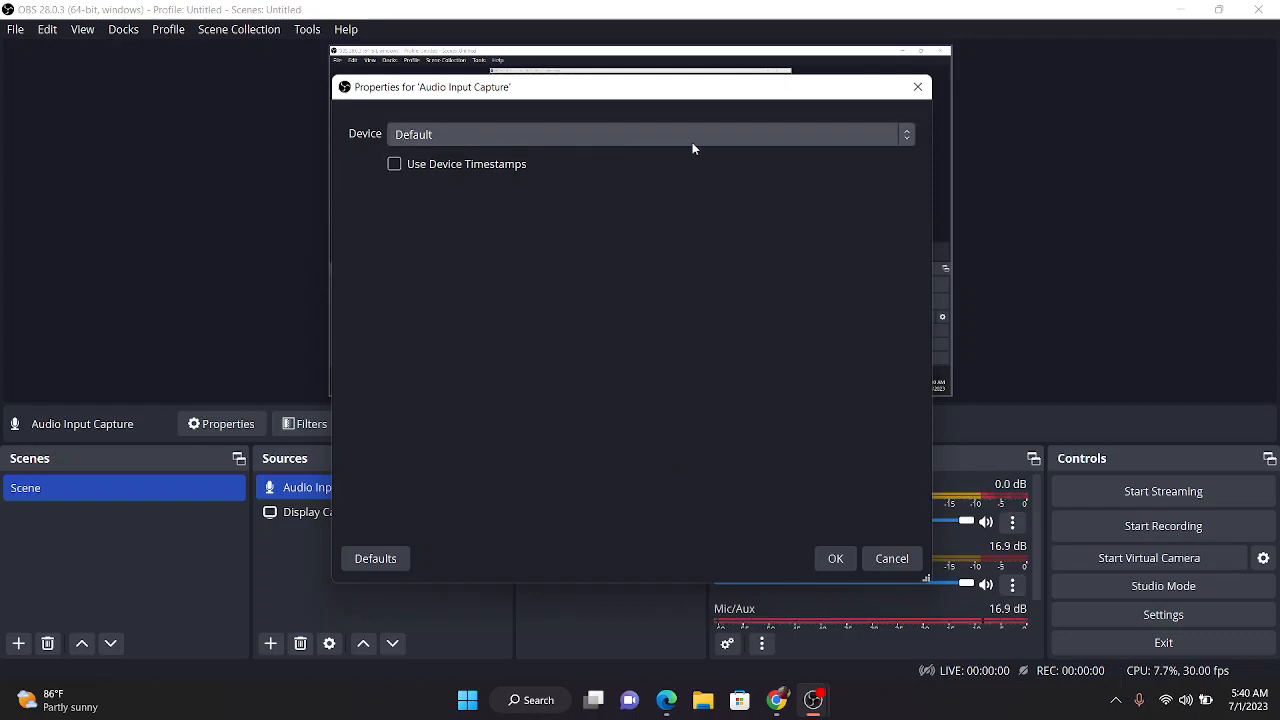
pyautogui.click(900, 135)
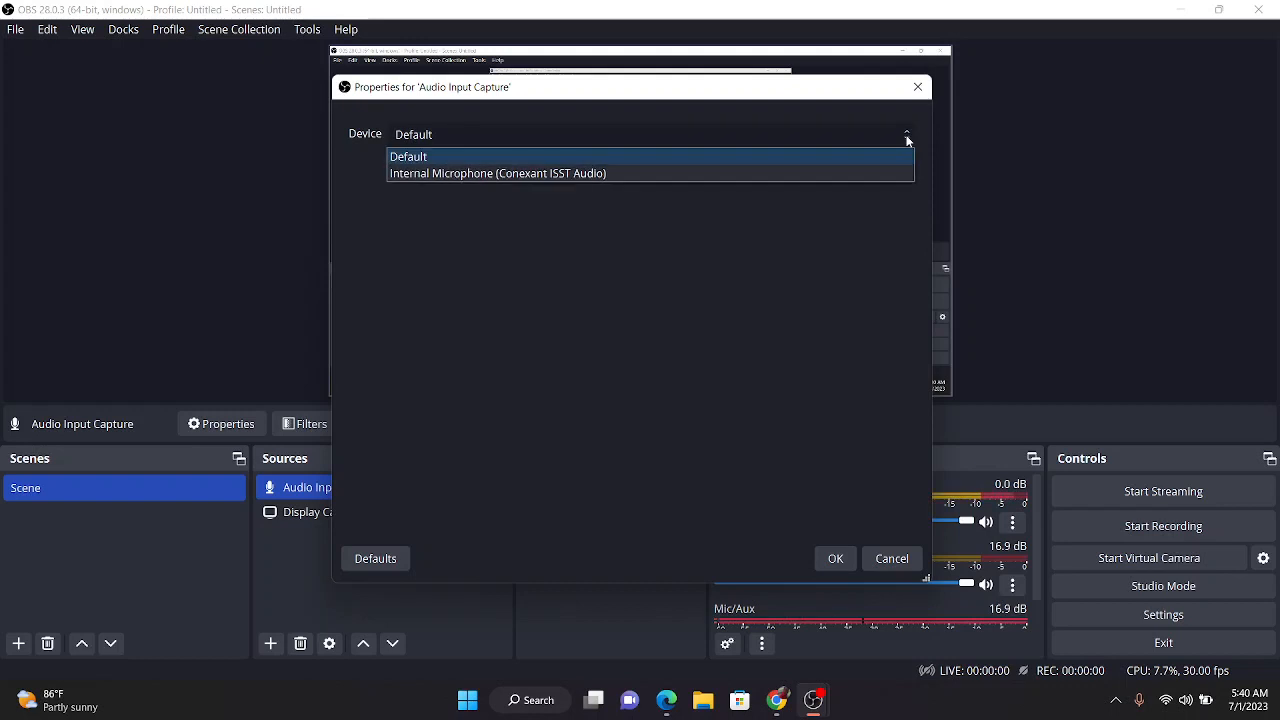
pyautogui.click(640, 172)
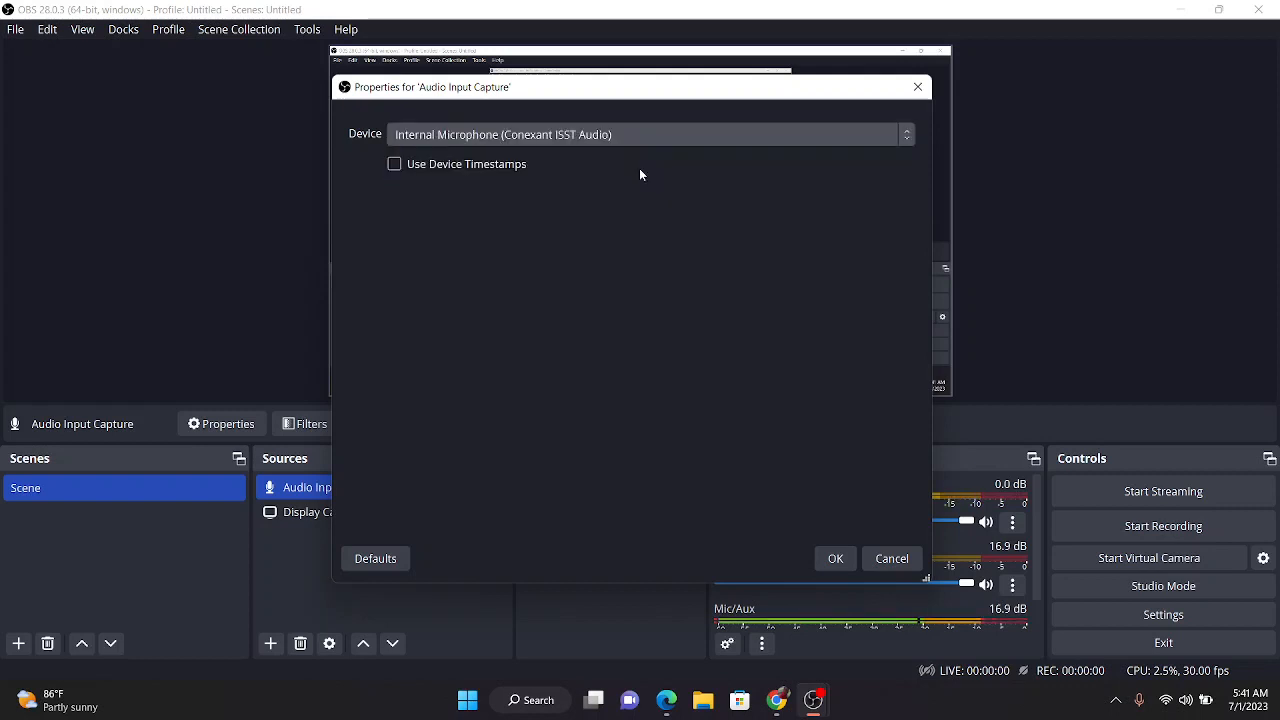
pyautogui.click(830, 559)
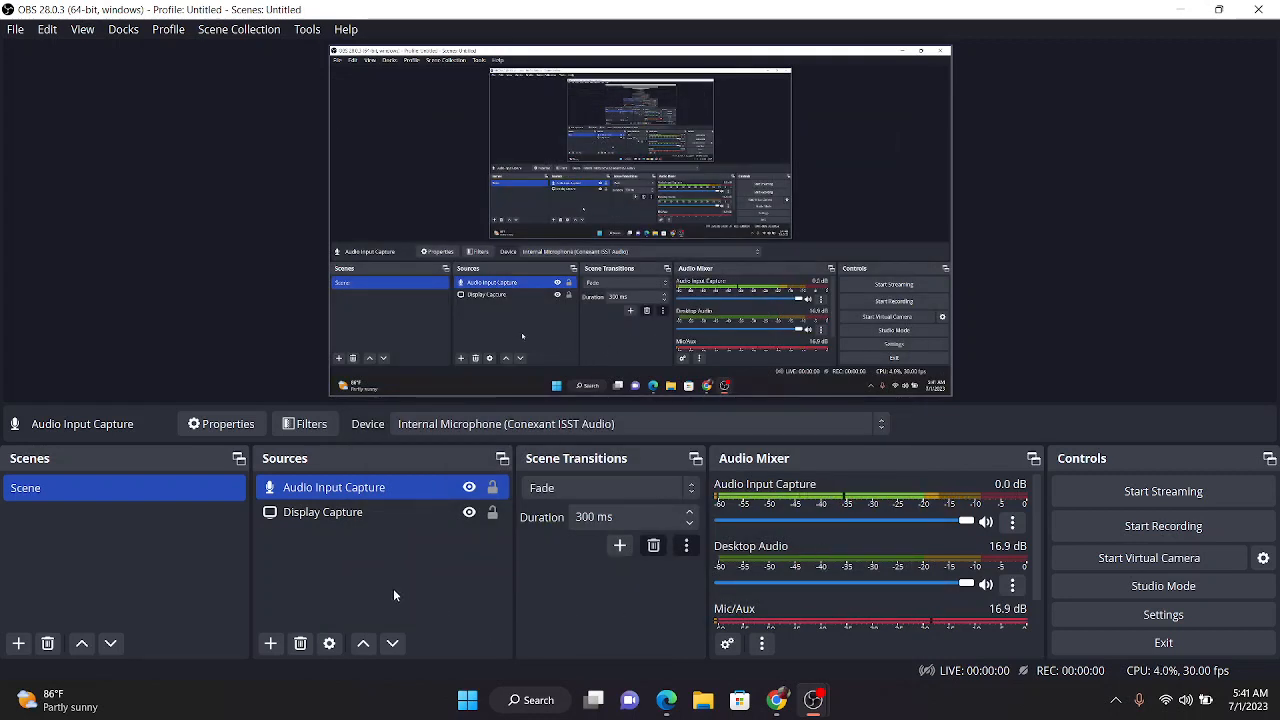
# - Add a new Audio Output Capture source to the scene with Speakers (Conexant ISST Audio) as its device
pyautogui.click(270, 643)
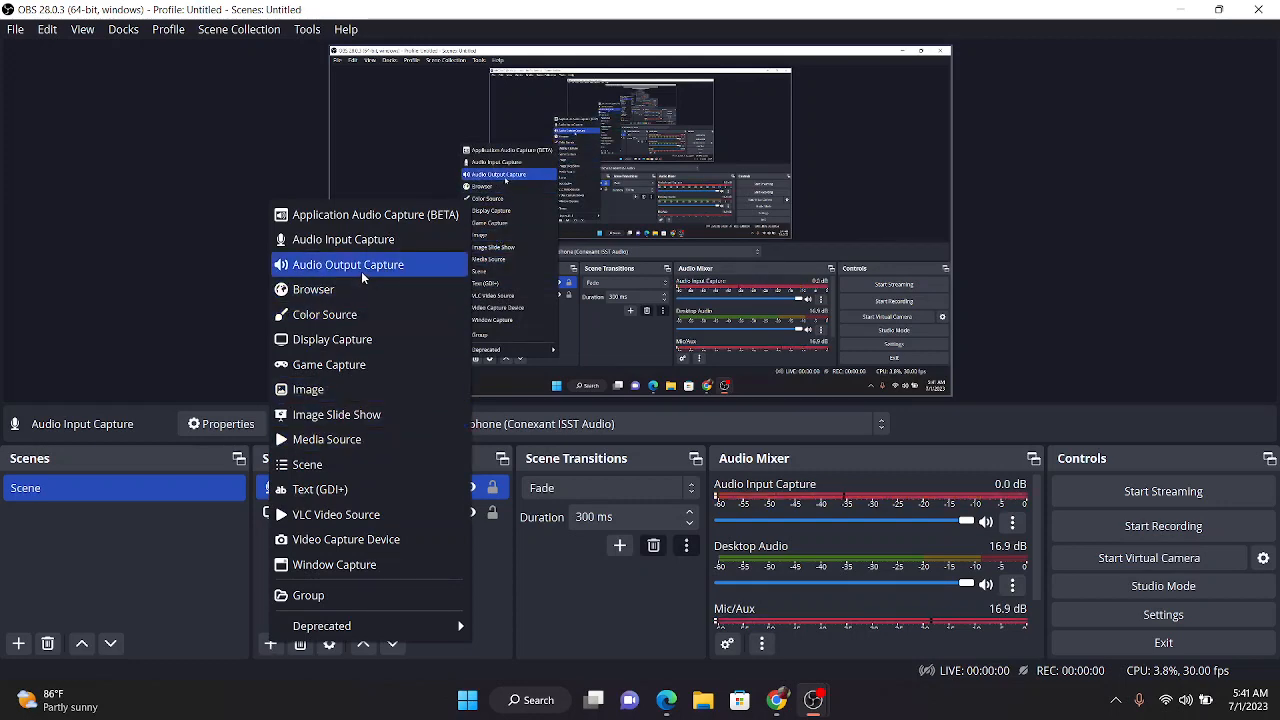
pyautogui.click(361, 271)
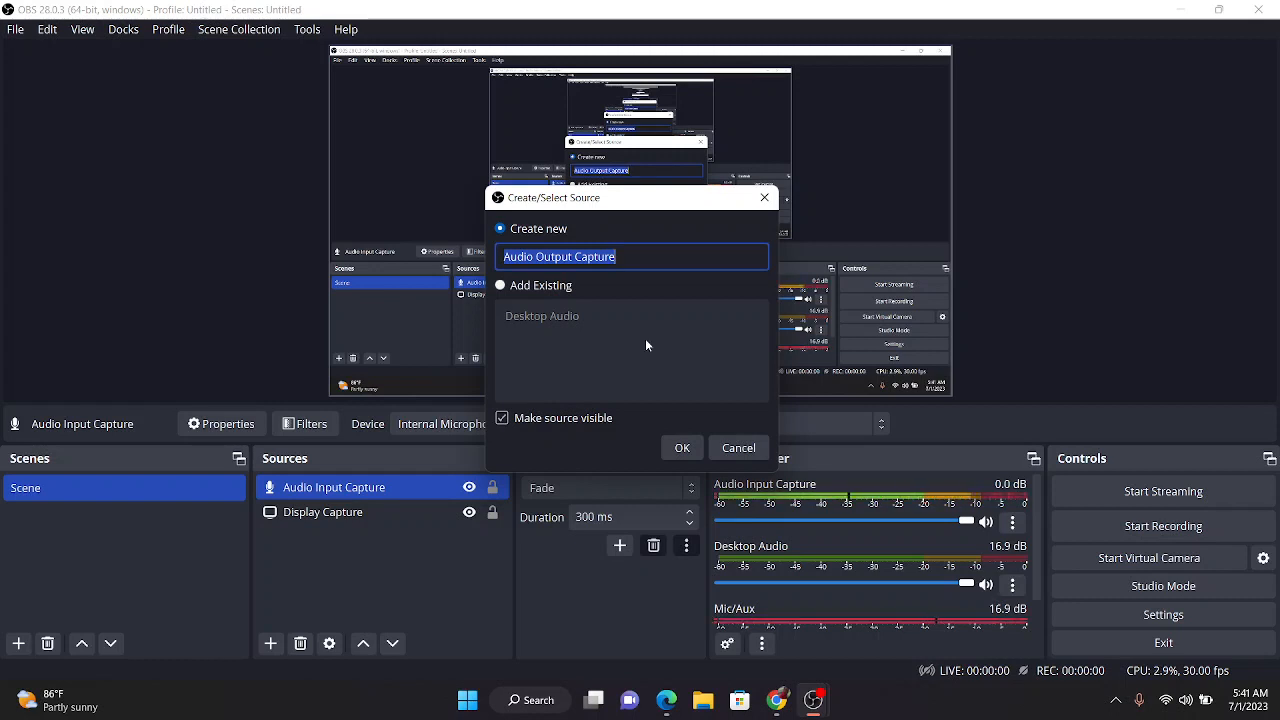
pyautogui.click(682, 450)
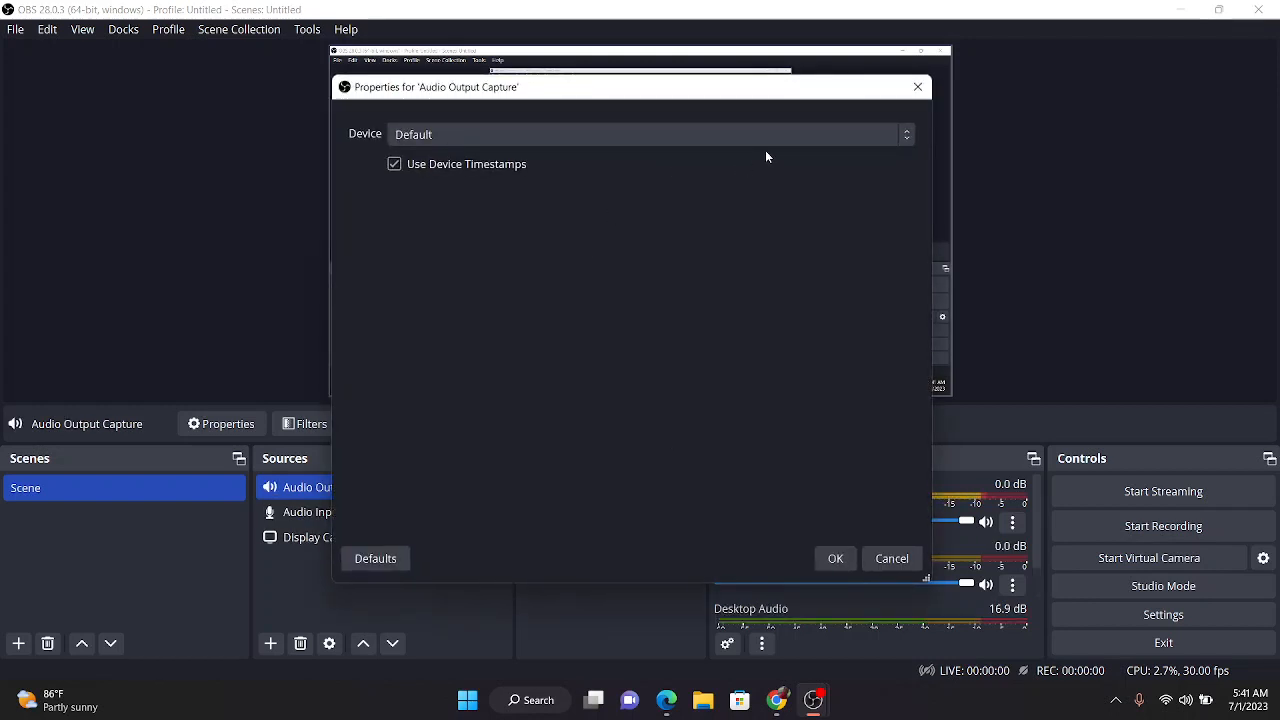
pyautogui.click(830, 138)
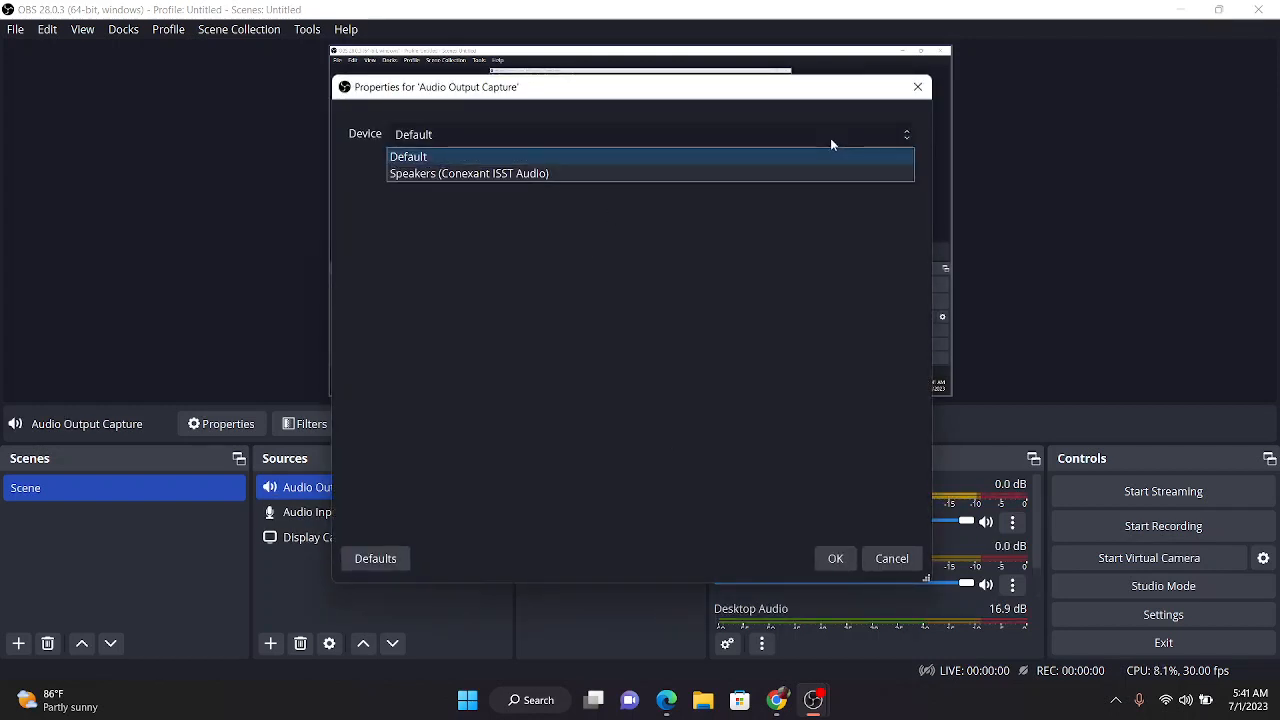
pyautogui.click(773, 172)
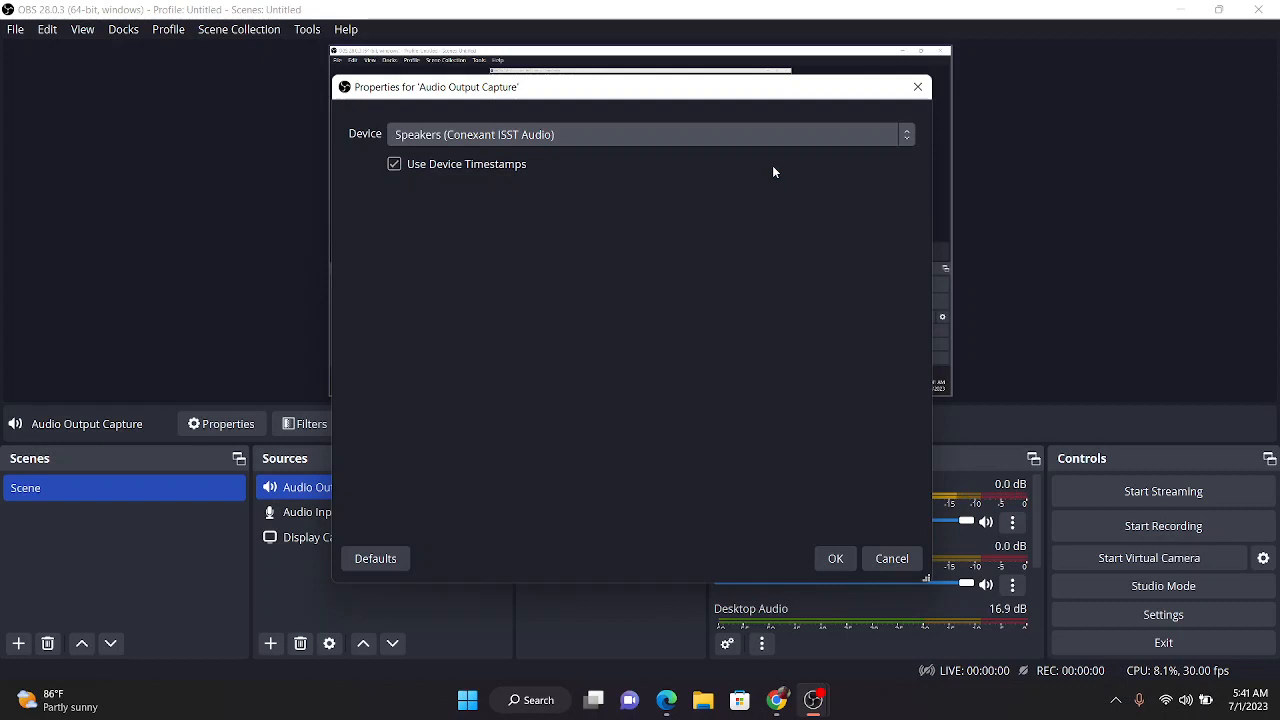
pyautogui.click(835, 559)
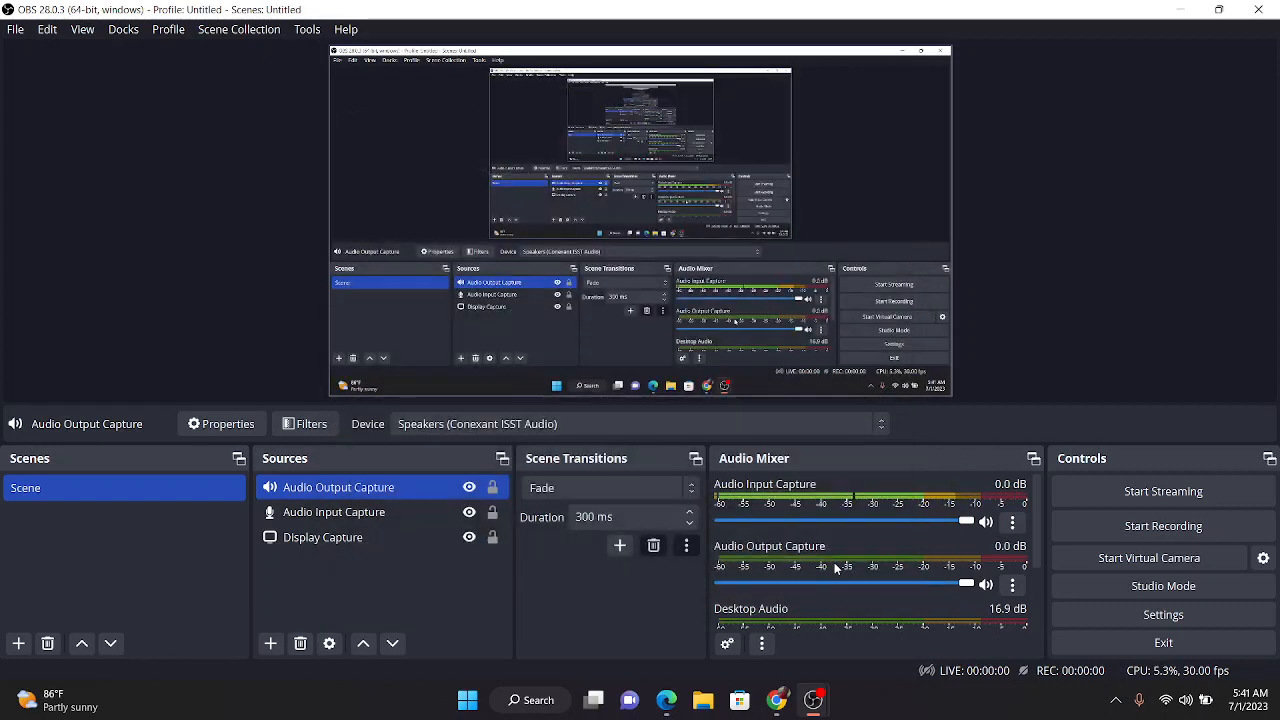
pyautogui.click(305, 545)
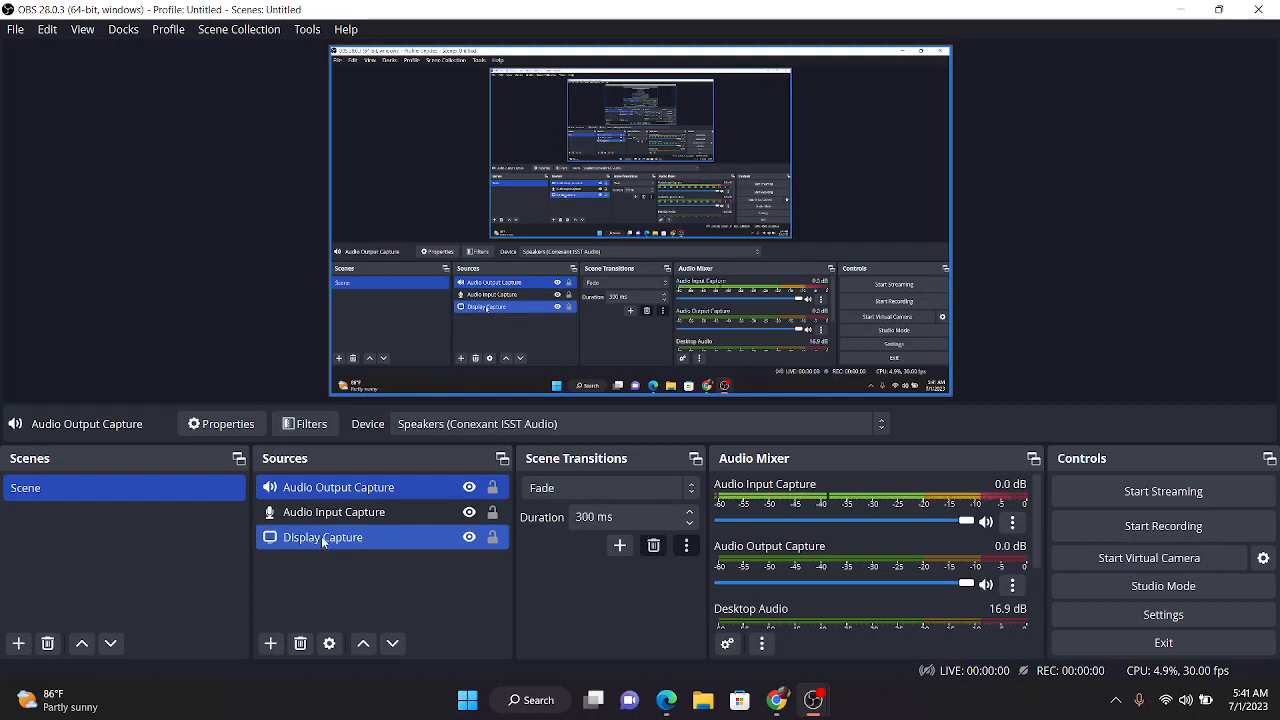
pyautogui.click(363, 559)
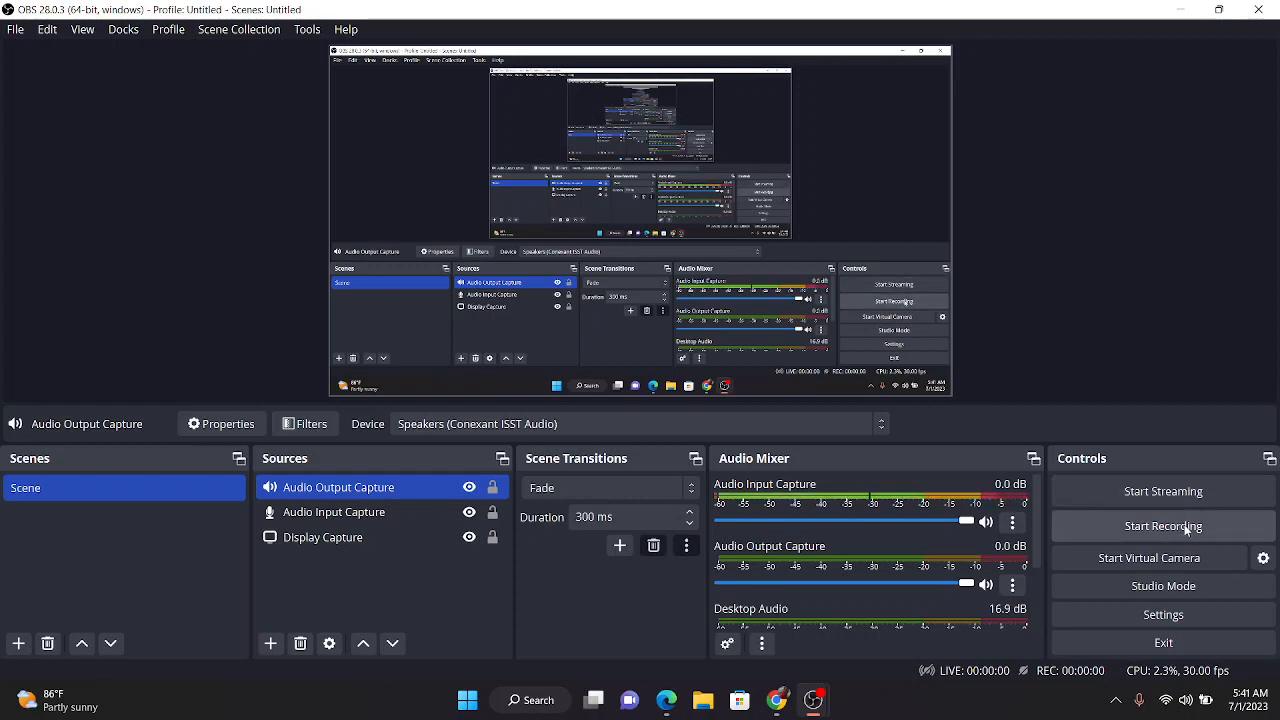
# - Minimize the current OBS window and switch to the other open OBS instance that is recording
pyautogui.click(1184, 10)
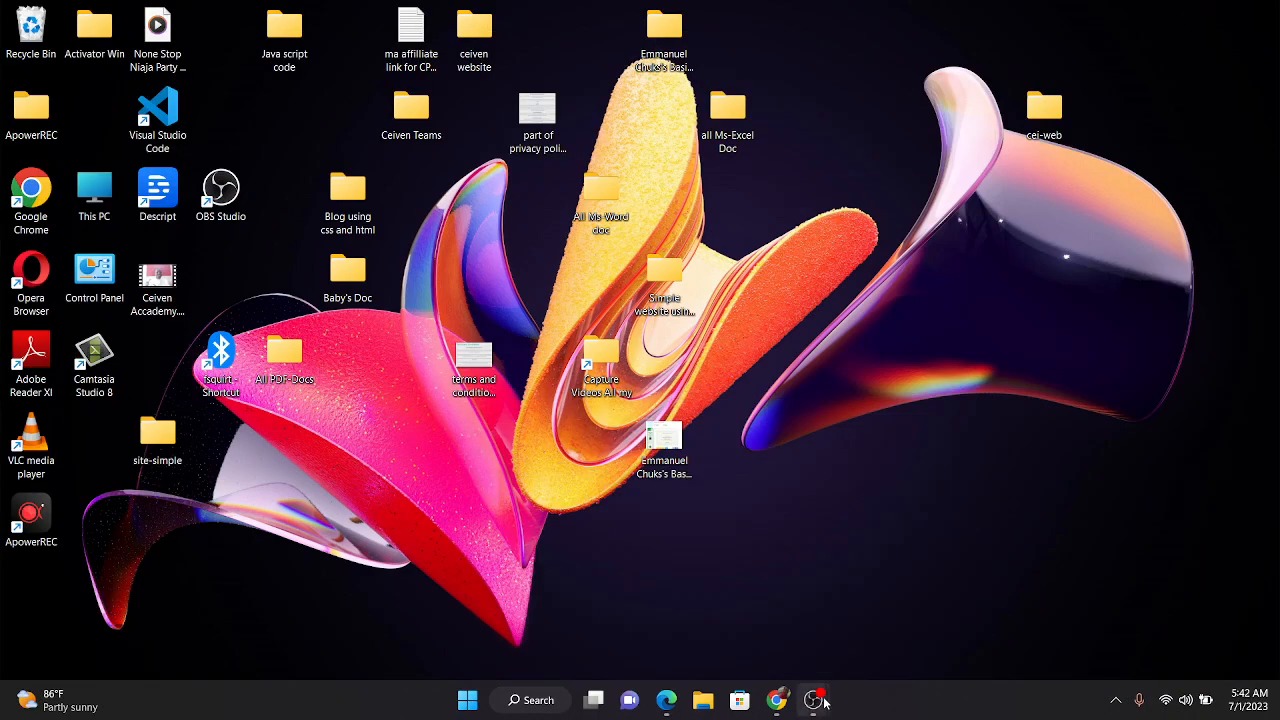
pyautogui.moveTo(817, 700)
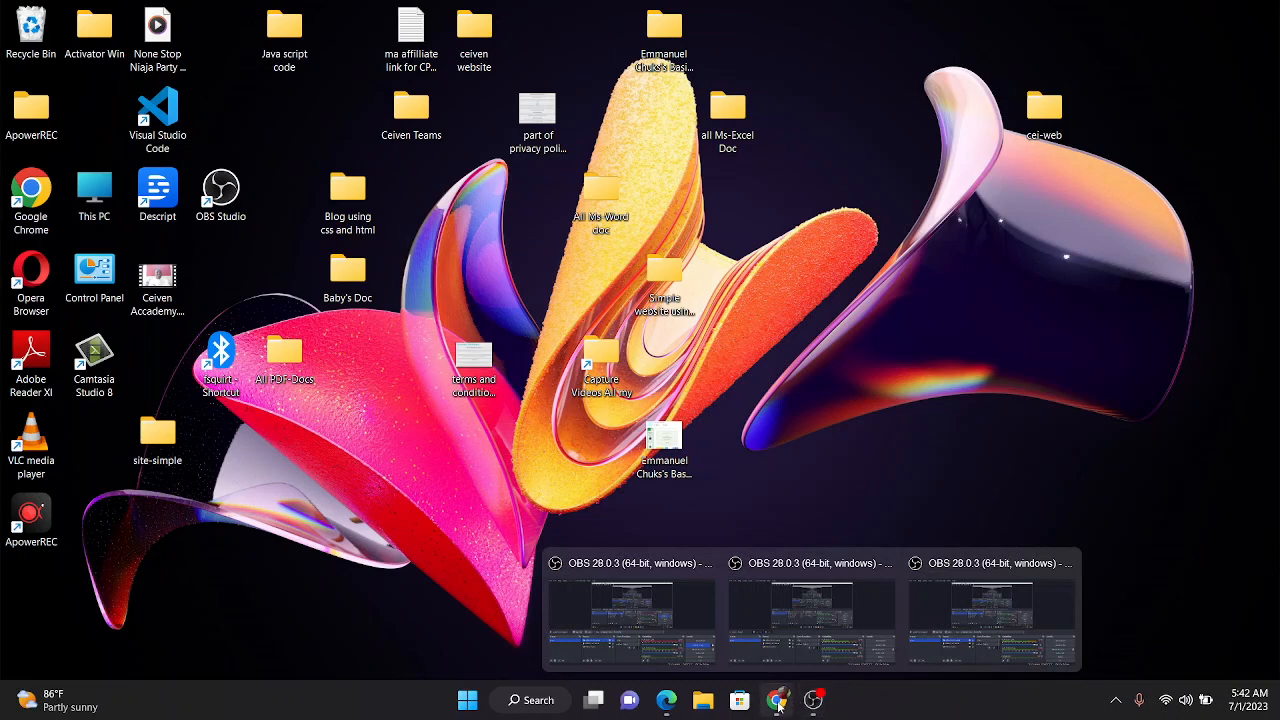
pyautogui.moveTo(786, 618)
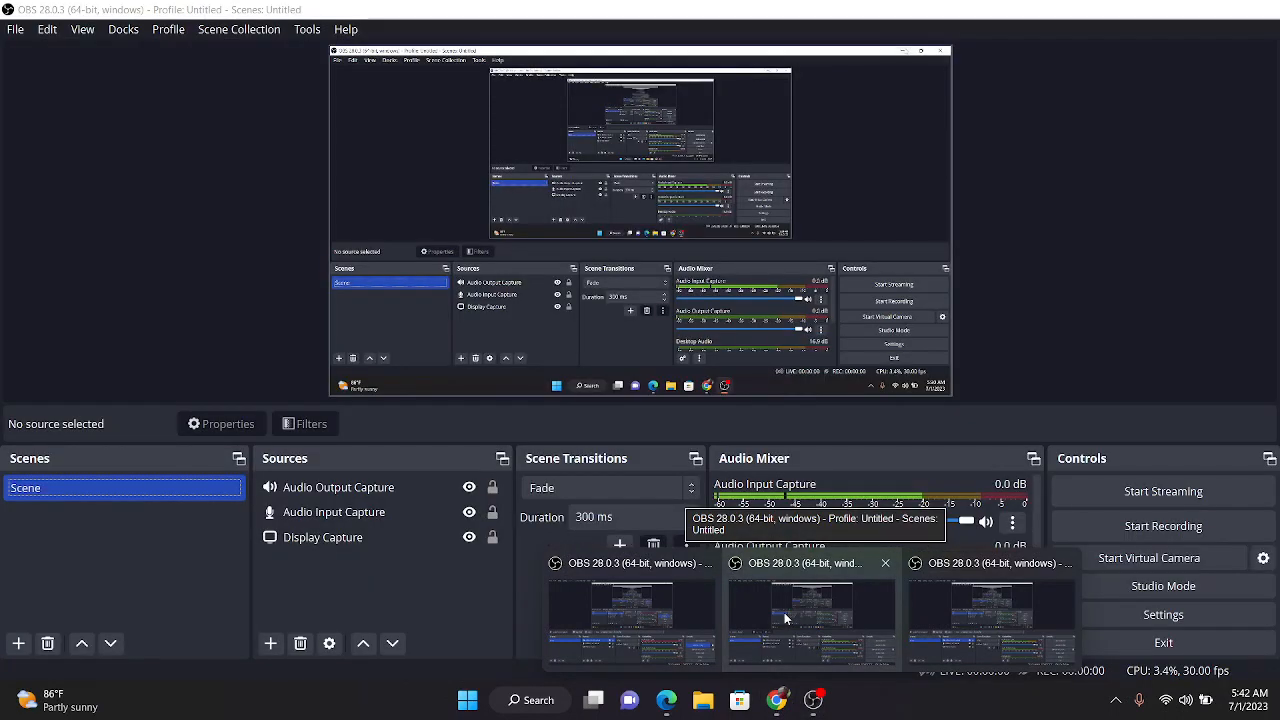
pyautogui.moveTo(1030, 622)
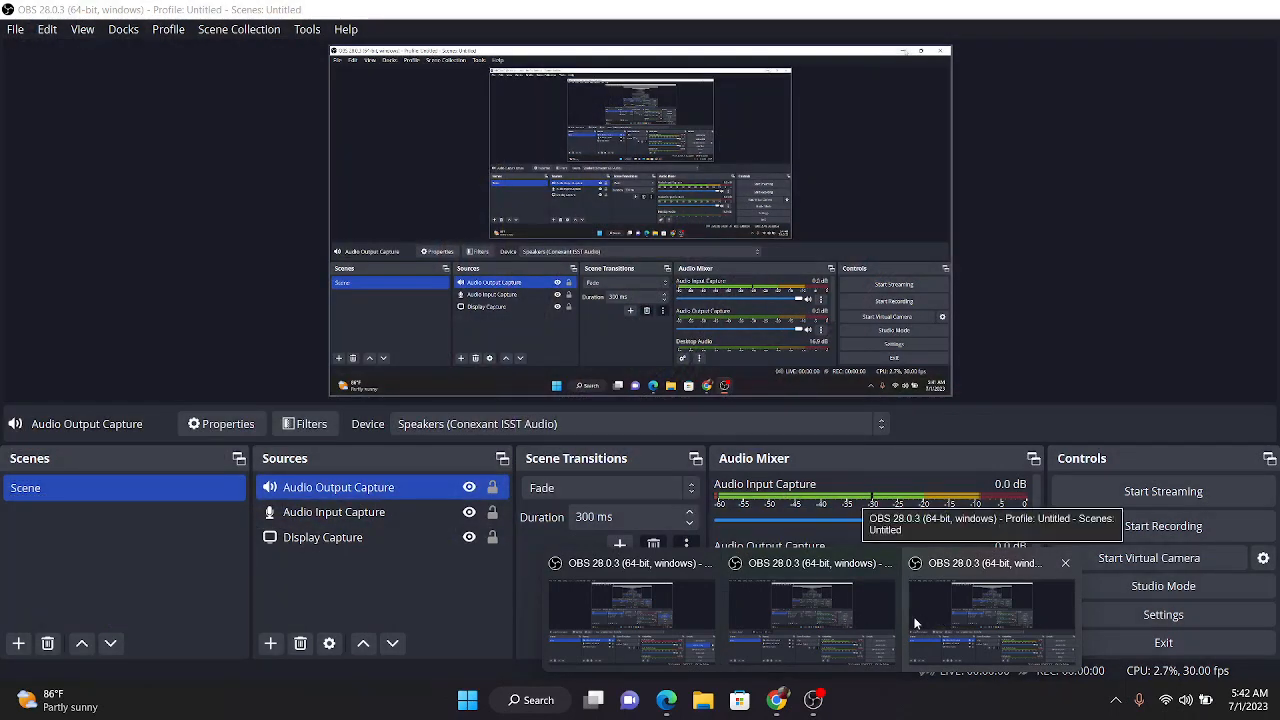
pyautogui.click(651, 597)
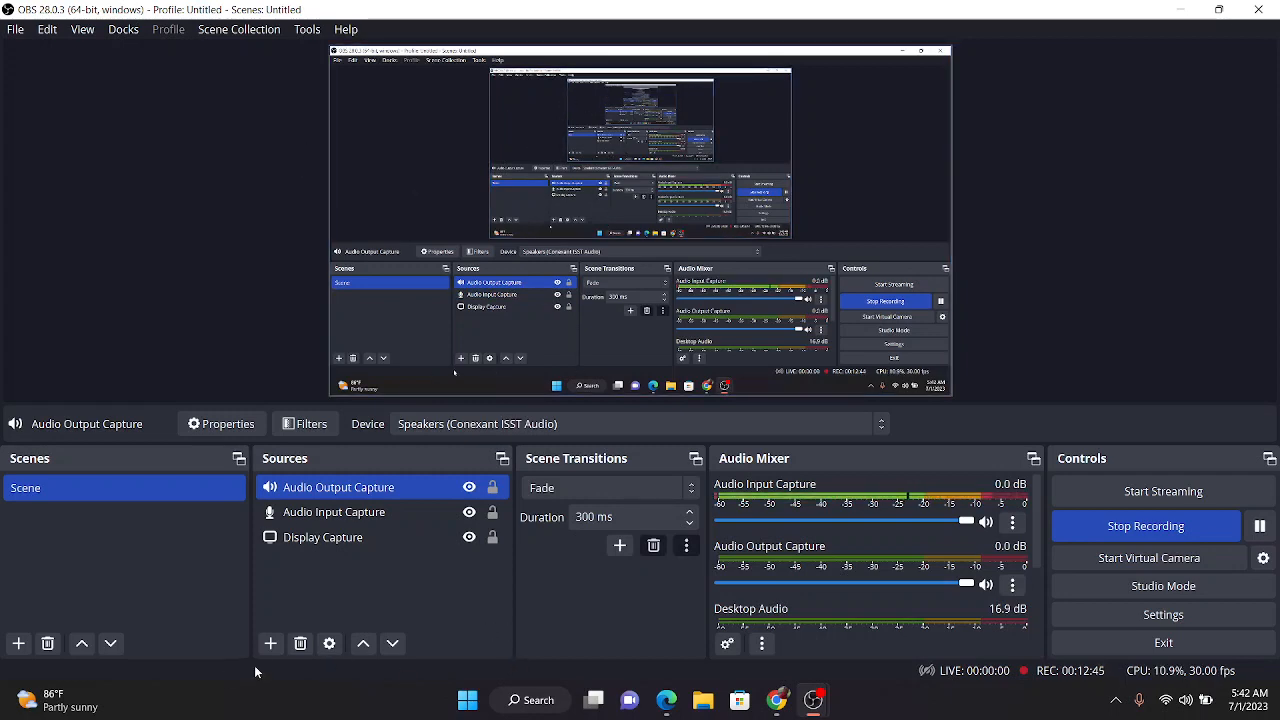
# - Add a new Video Capture Device source to the scene with HP HD Camera as its device
pyautogui.click(271, 645)
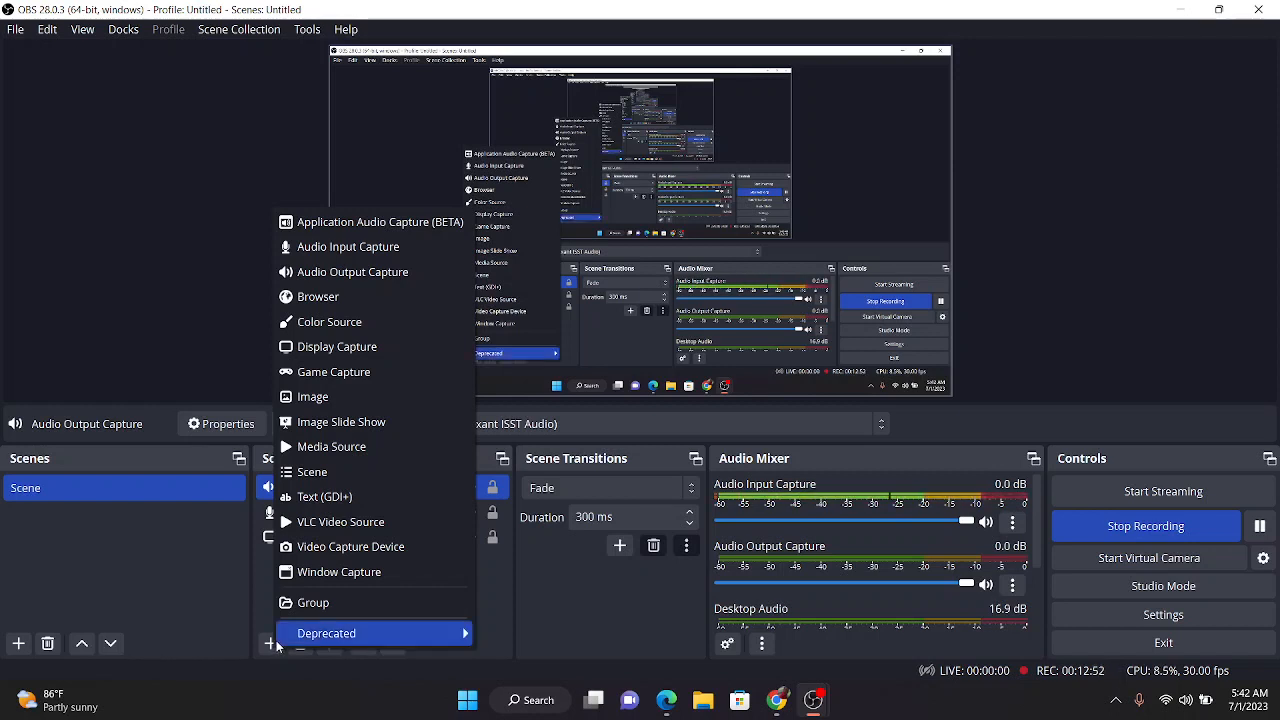
pyautogui.moveTo(277, 644)
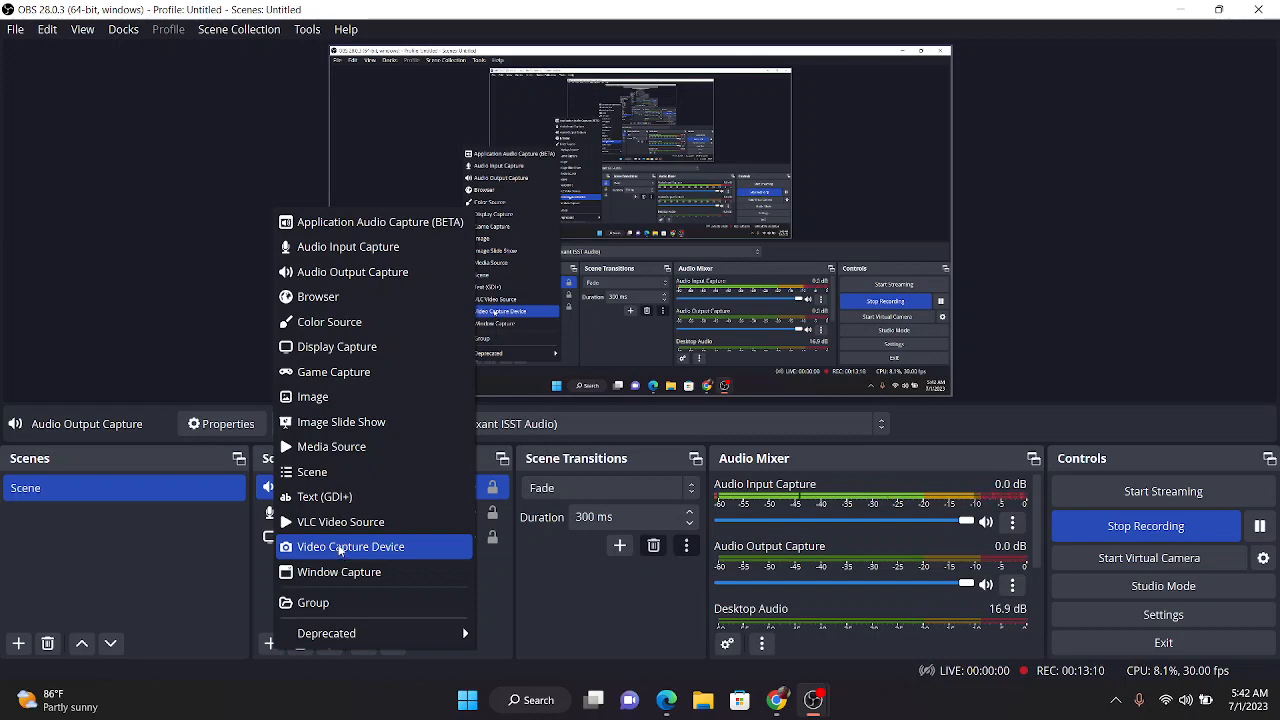
pyautogui.click(340, 548)
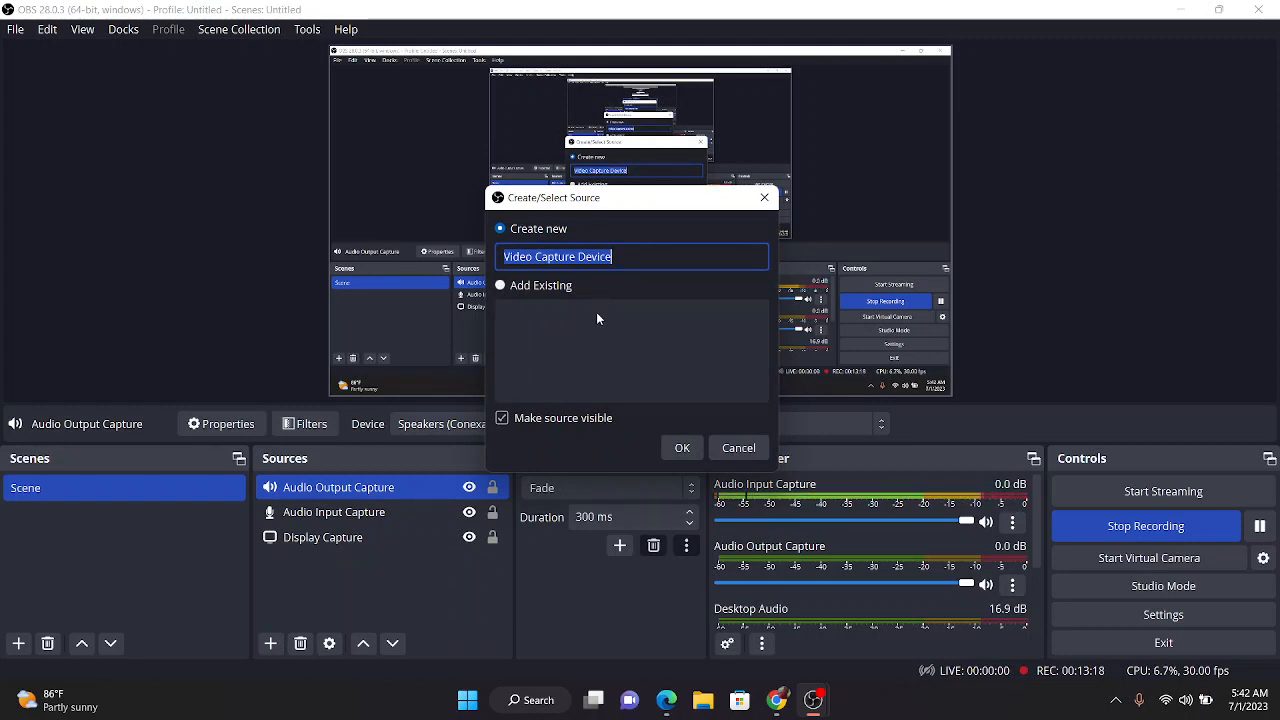
pyautogui.click(667, 447)
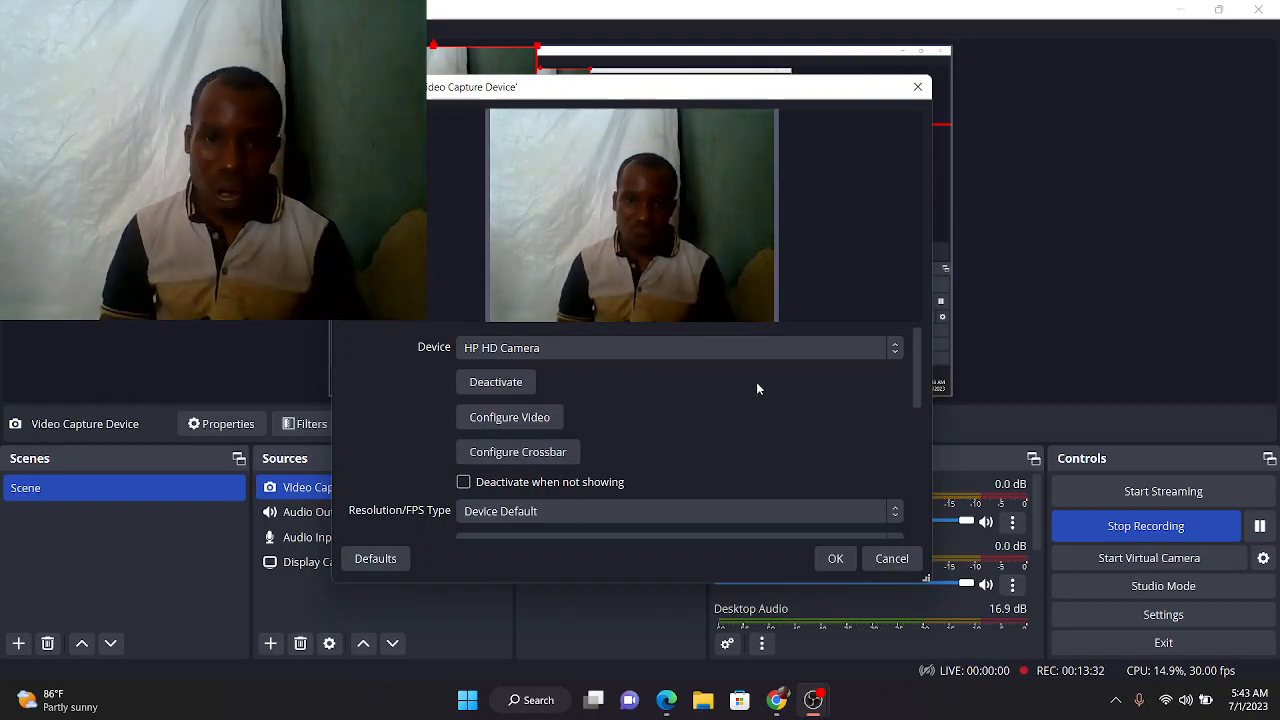
pyautogui.click(893, 353)
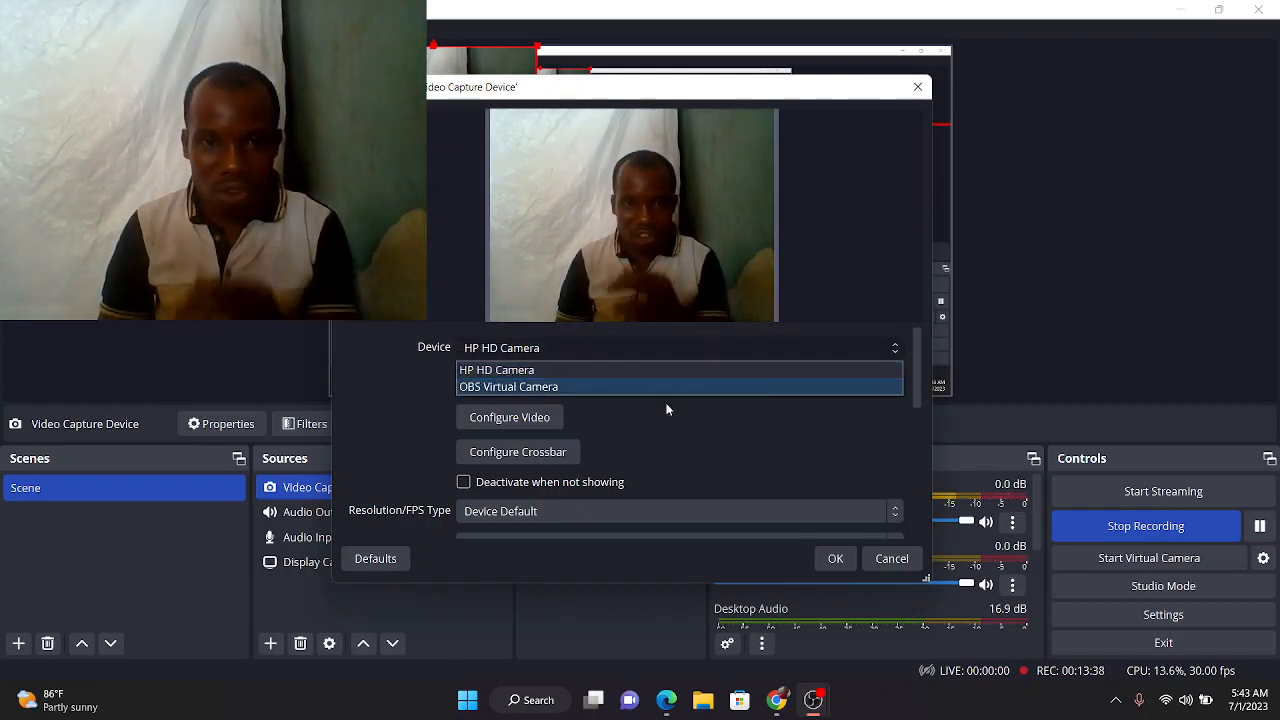
pyautogui.click(615, 370)
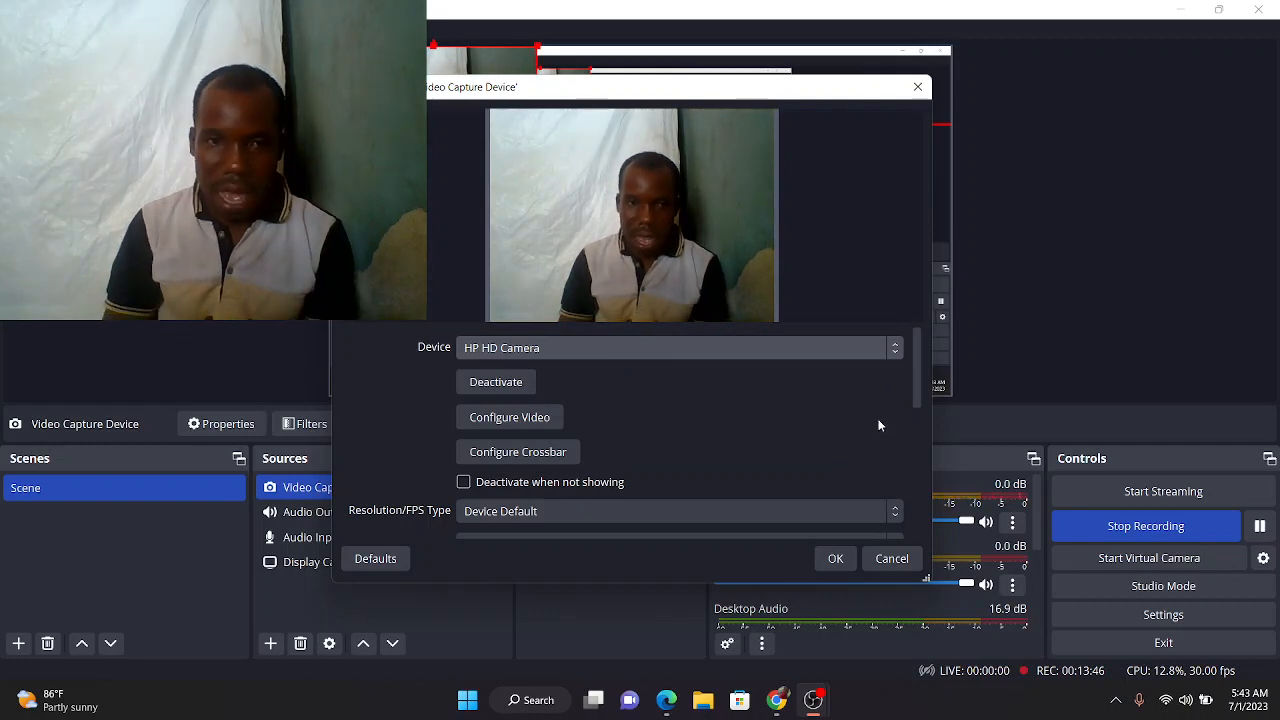
pyautogui.click(834, 559)
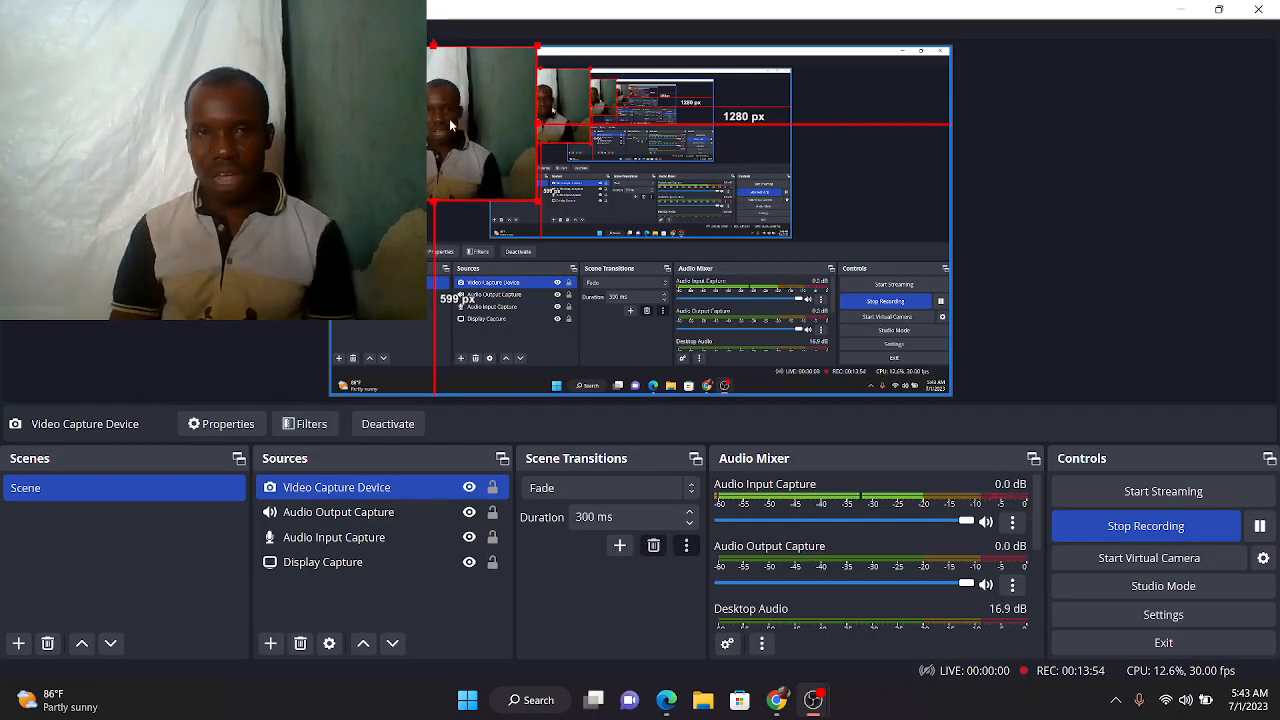
# - Move the webcam overlay to the lower-right corner of the canvas and shrink it, about 45 px from the right and bottom edges
pyautogui.moveTo(445, 112); pyautogui.dragTo(872, 299)
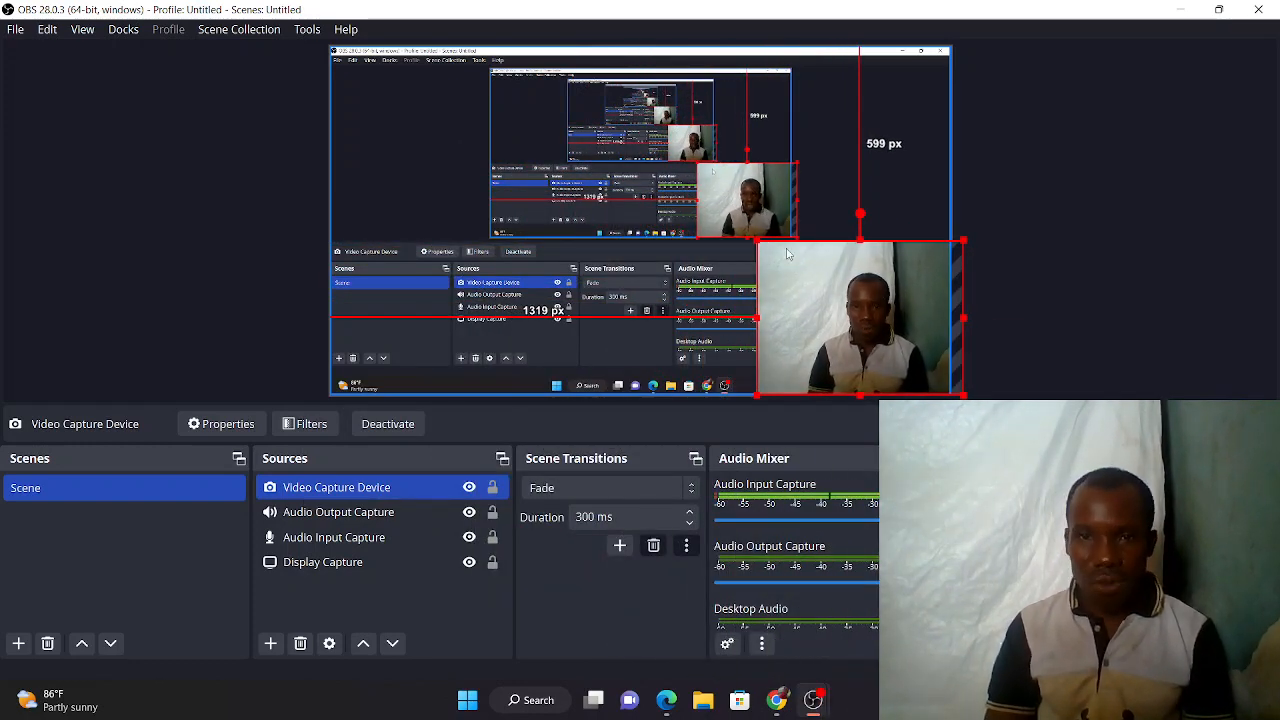
pyautogui.moveTo(757, 241); pyautogui.dragTo(828, 295)
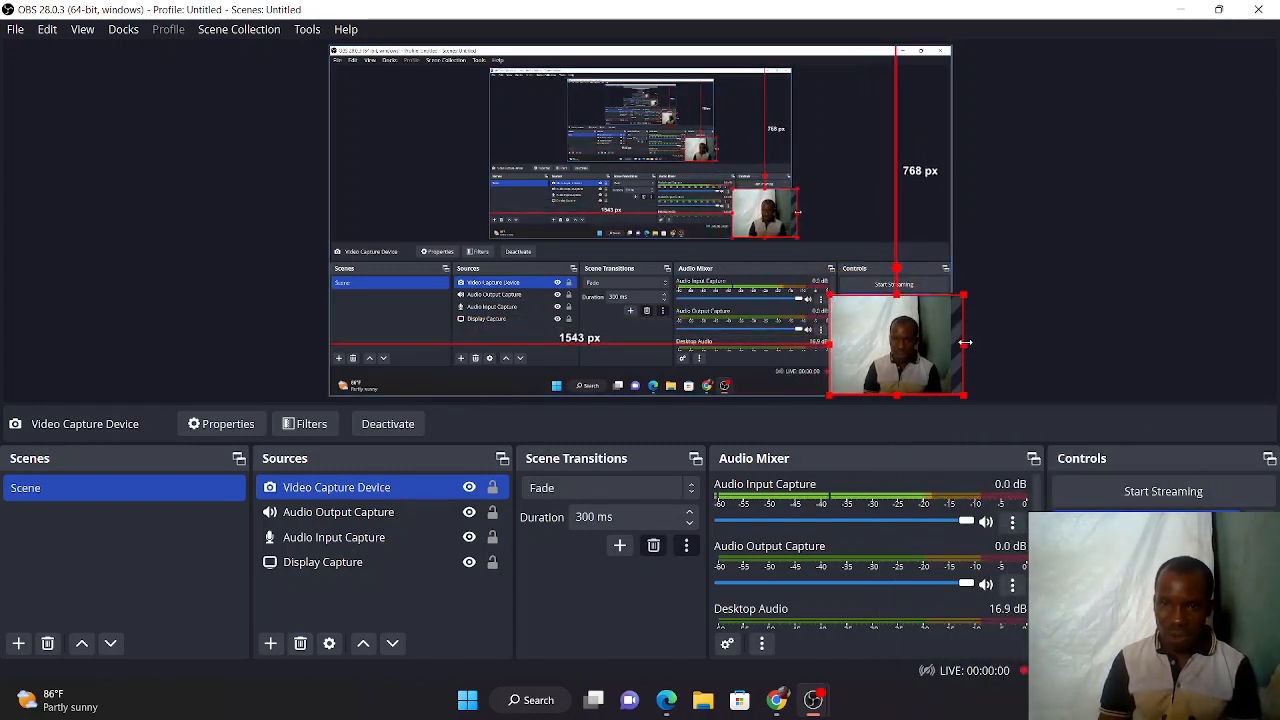
pyautogui.moveTo(965, 342); pyautogui.dragTo(941, 349)
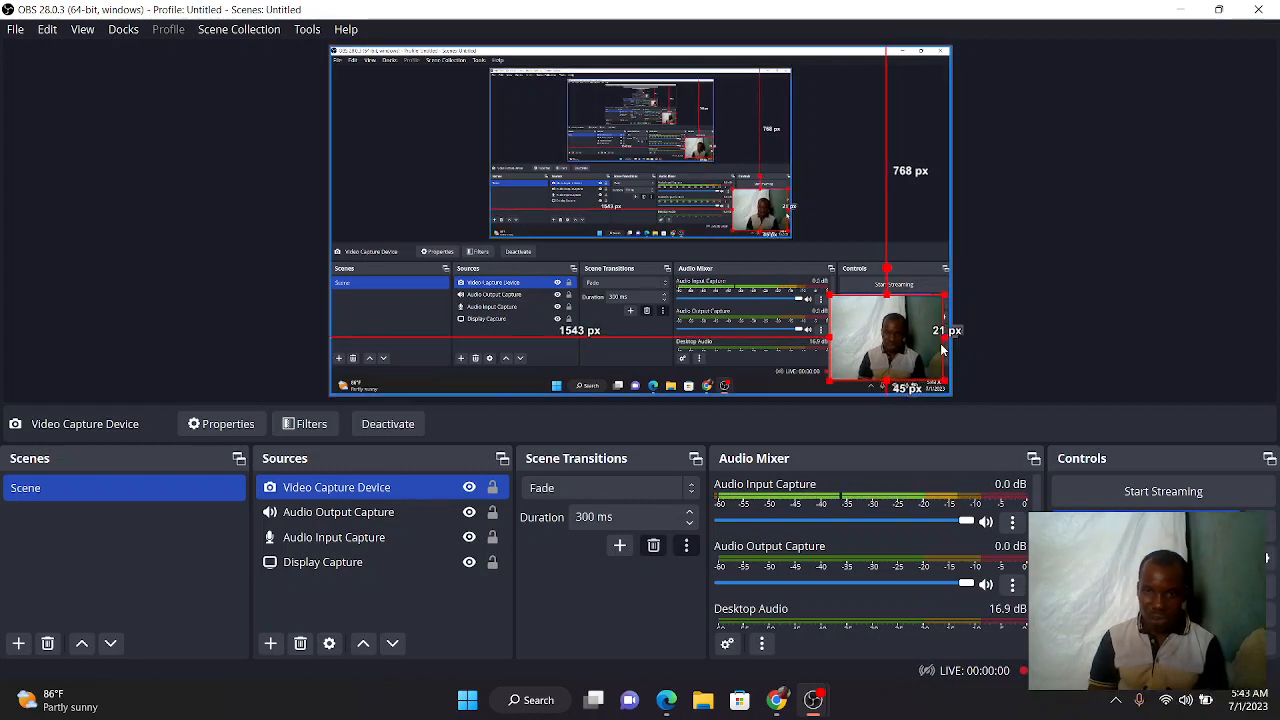
pyautogui.moveTo(941, 295); pyautogui.dragTo(937, 300)
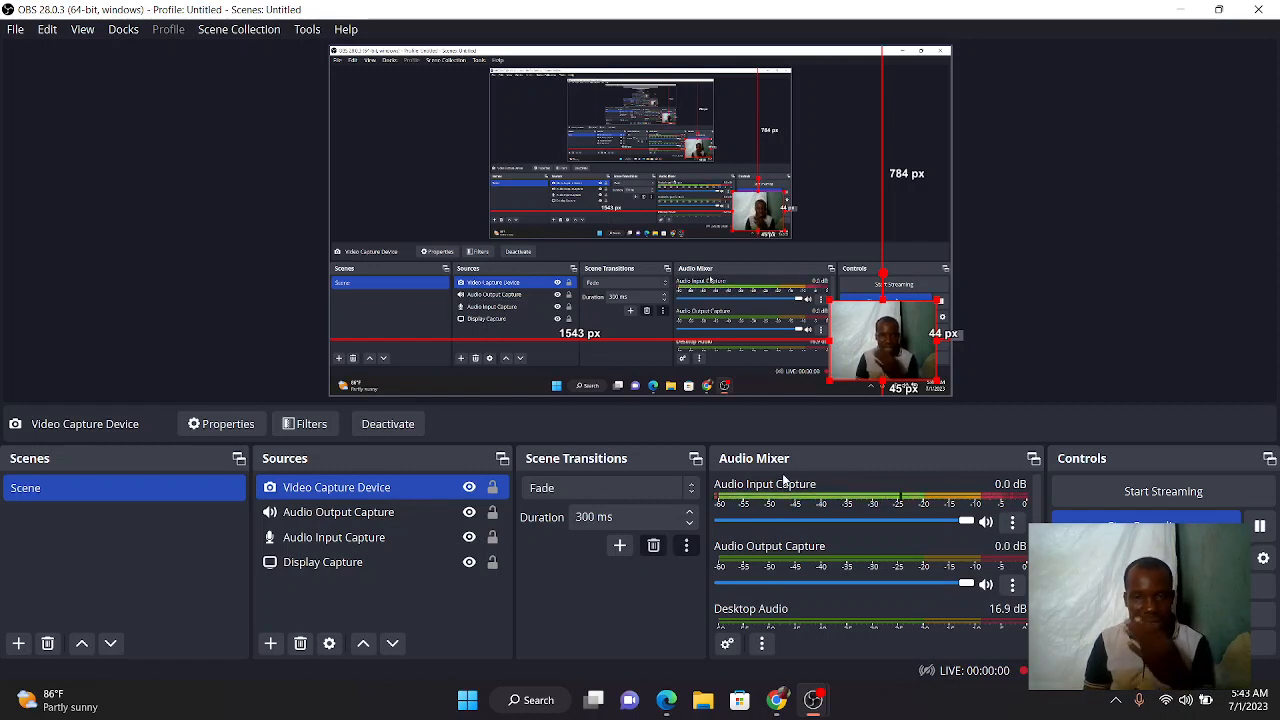
pyautogui.click(1076, 282)
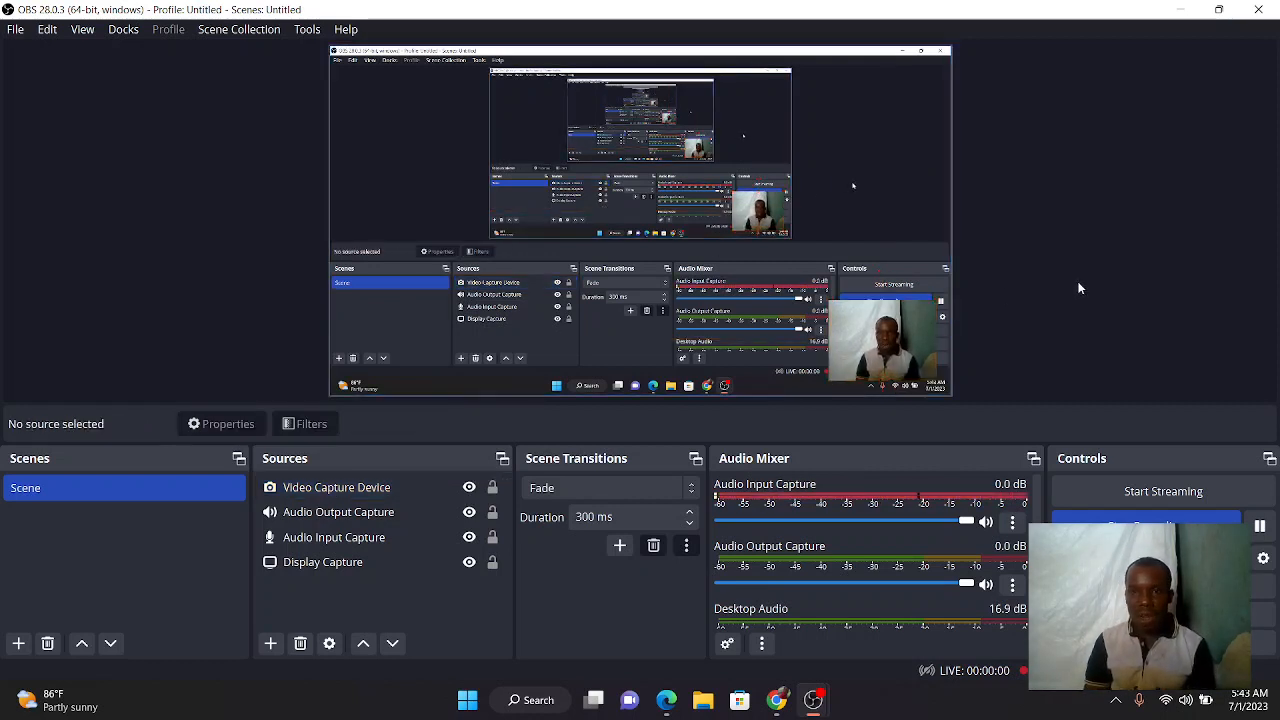